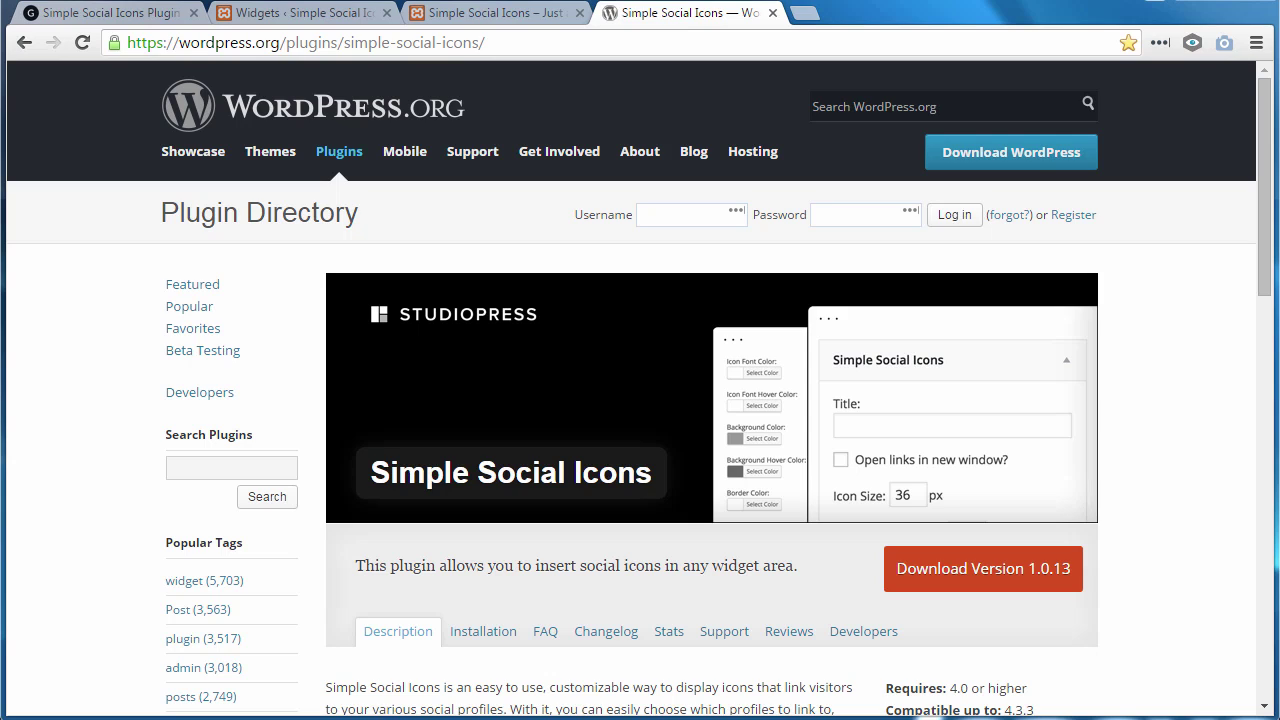
- Expand the Basic Settings Simple Social Icons widget in the site's sidebar and examine its settings and social profile URI fields
{"action": "key", "text": "ctrl+shift+Tab"}
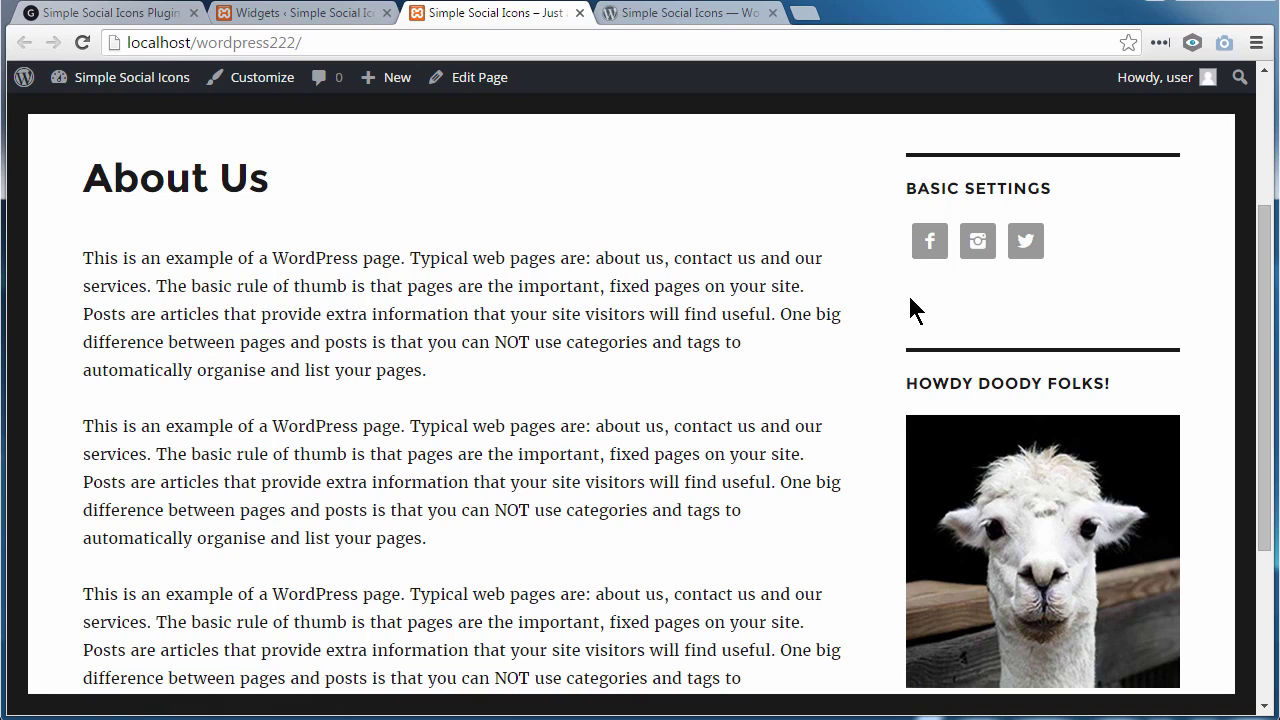
{"action": "key", "text": "ctrl+shift+Tab"}
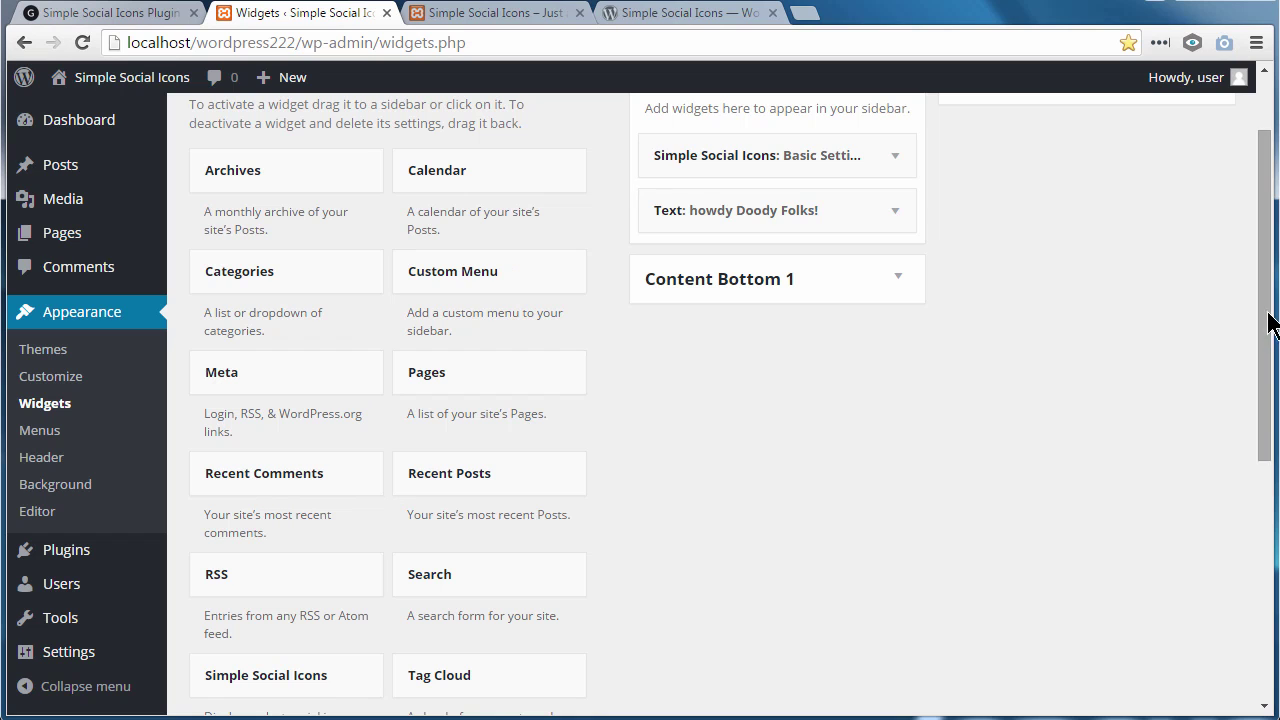
{"action": "left_click_drag", "start_coordinate": [1266, 320], "coordinate": [1266, 270]}
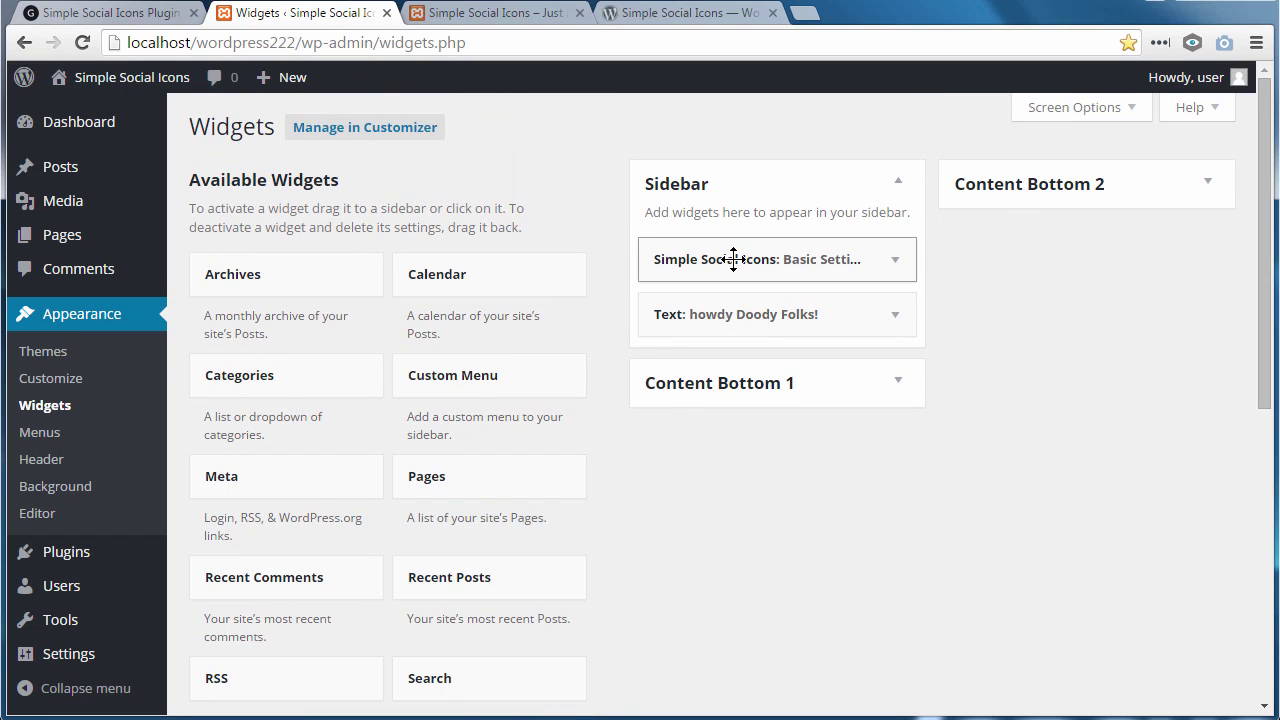
{"action": "left_click", "coordinate": [902, 270]}
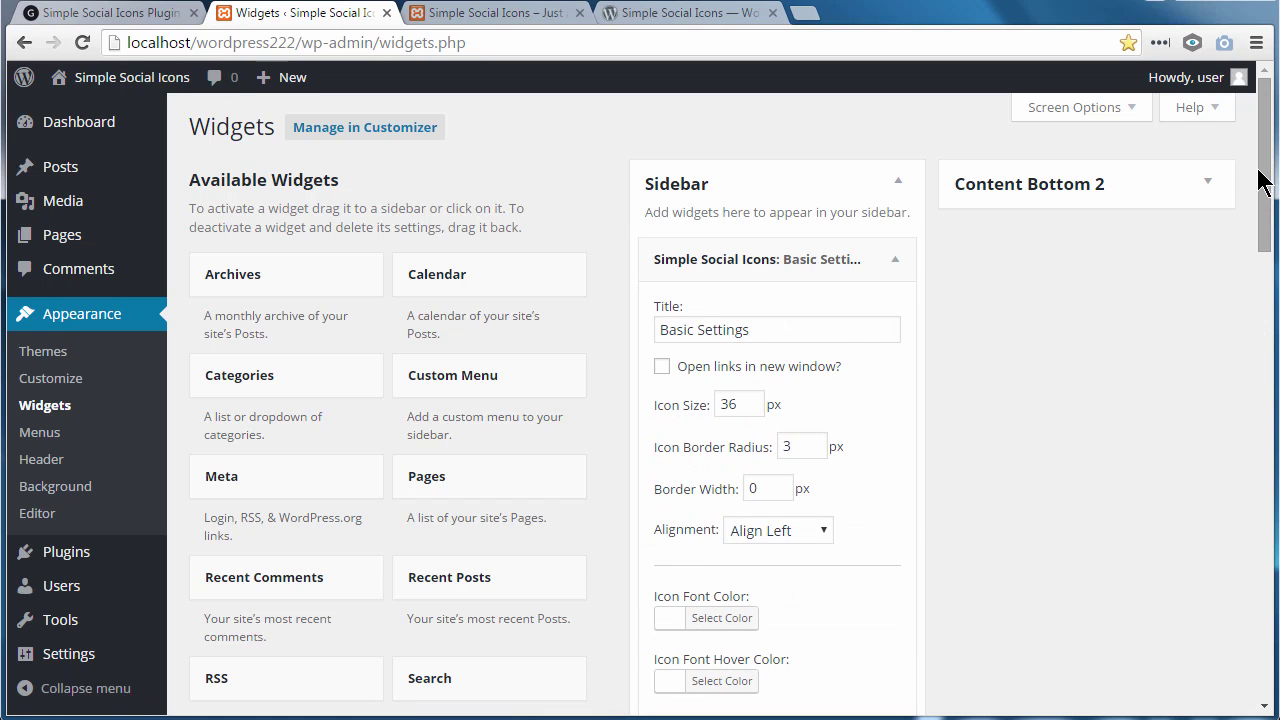
{"action": "scroll", "coordinate": [1265, 200], "scroll_direction": "down", "scroll_amount": 1}
{"action": "scroll", "coordinate": [1265, 232], "scroll_direction": "down", "scroll_amount": 7}
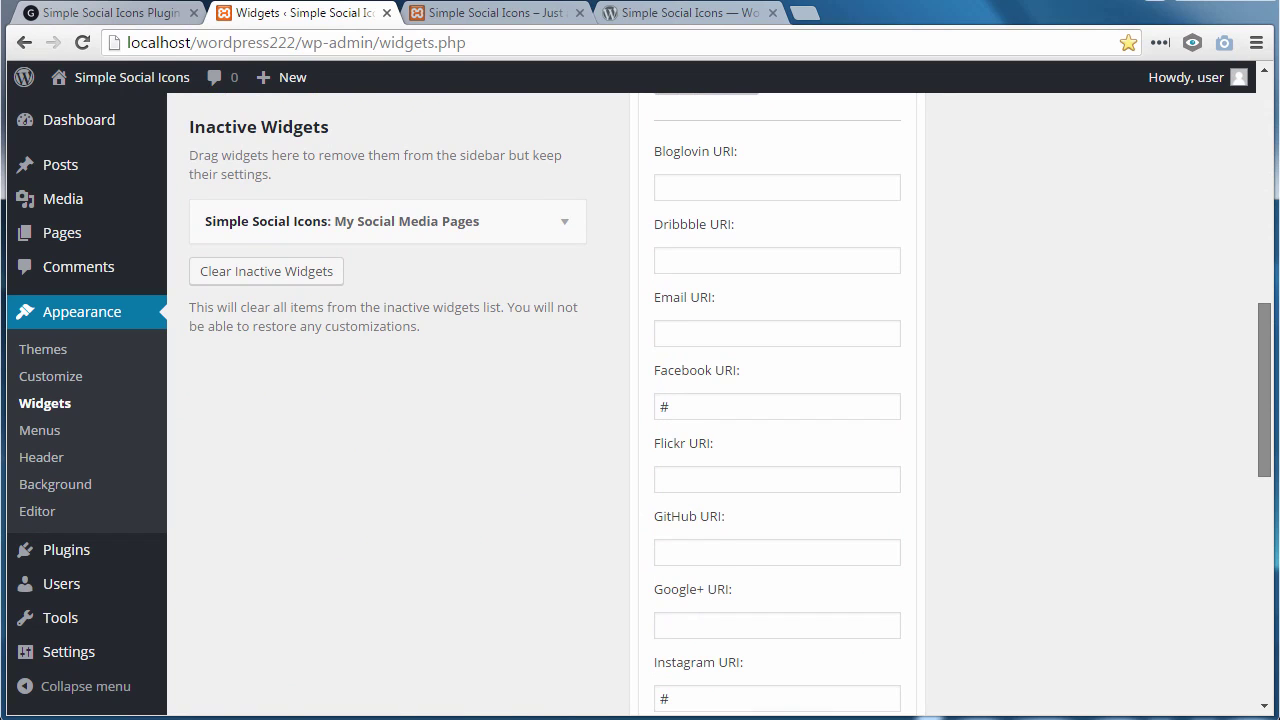
{"action": "scroll", "coordinate": [730, 400], "scroll_direction": "down", "scroll_amount": 3}
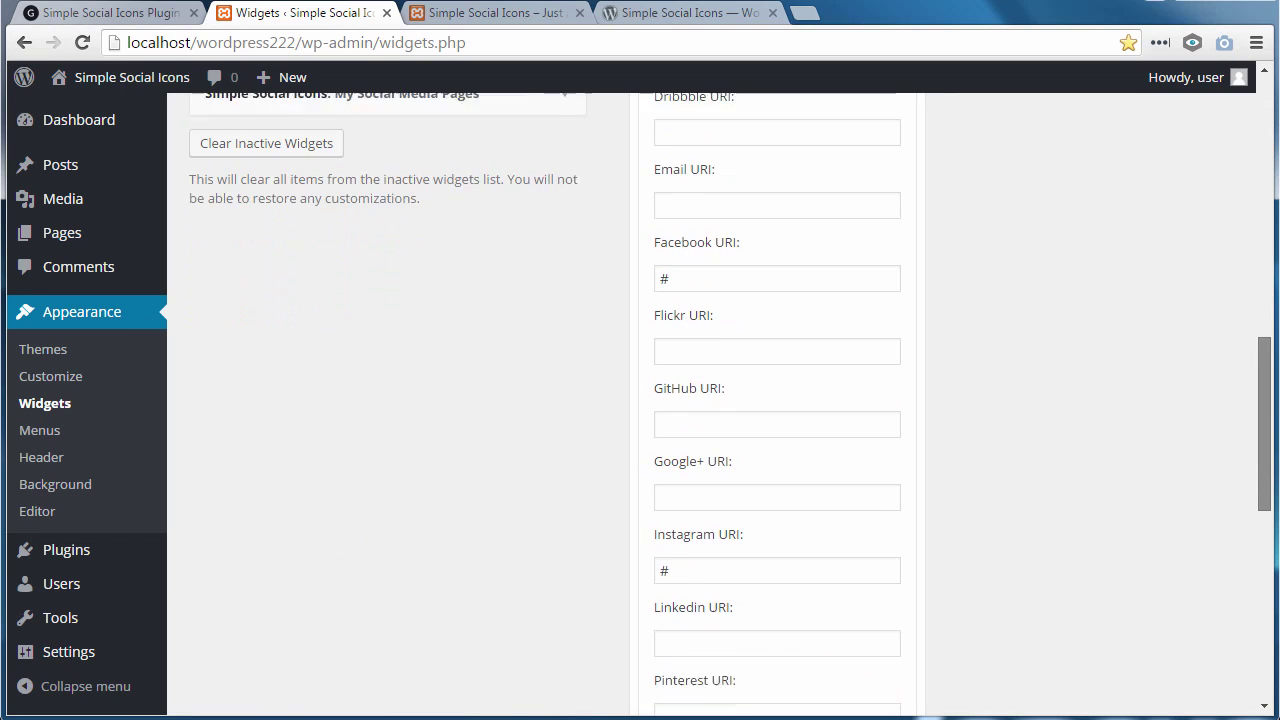
{"action": "scroll", "coordinate": [777, 400], "scroll_direction": "down", "scroll_amount": 4}
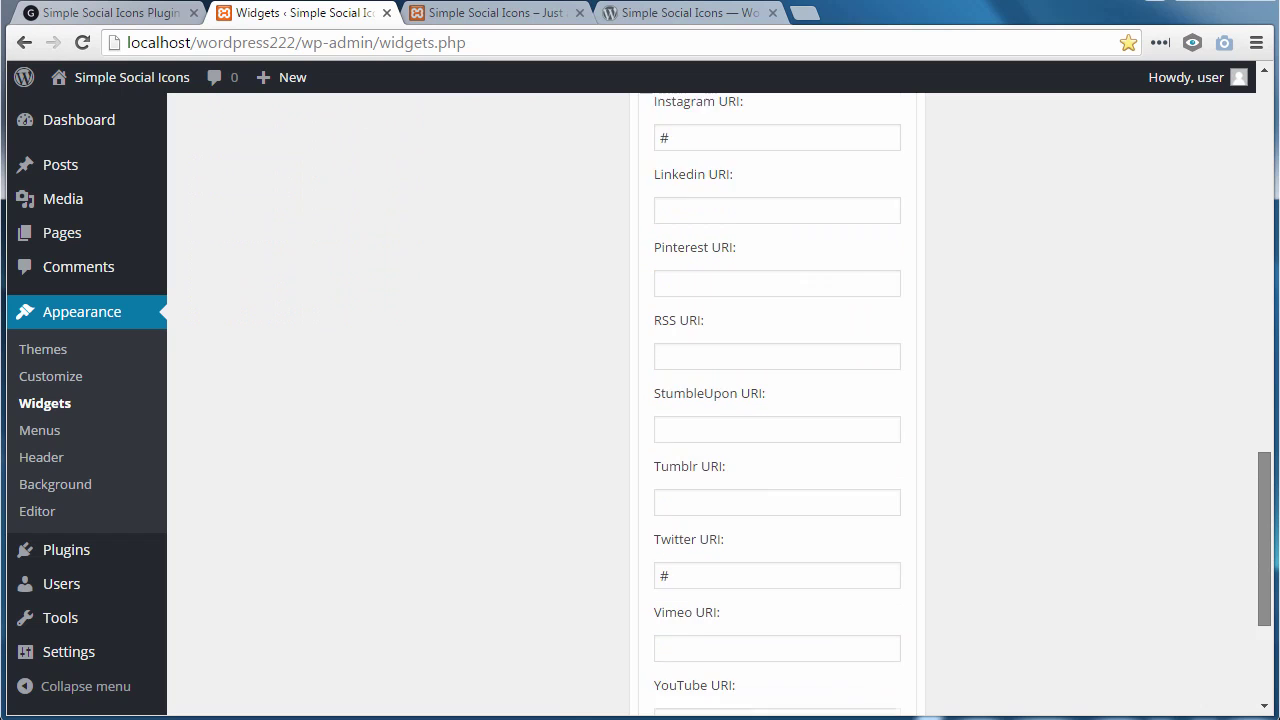
{"action": "left_click_drag", "start_coordinate": [1266, 584], "coordinate": [1262, 302]}
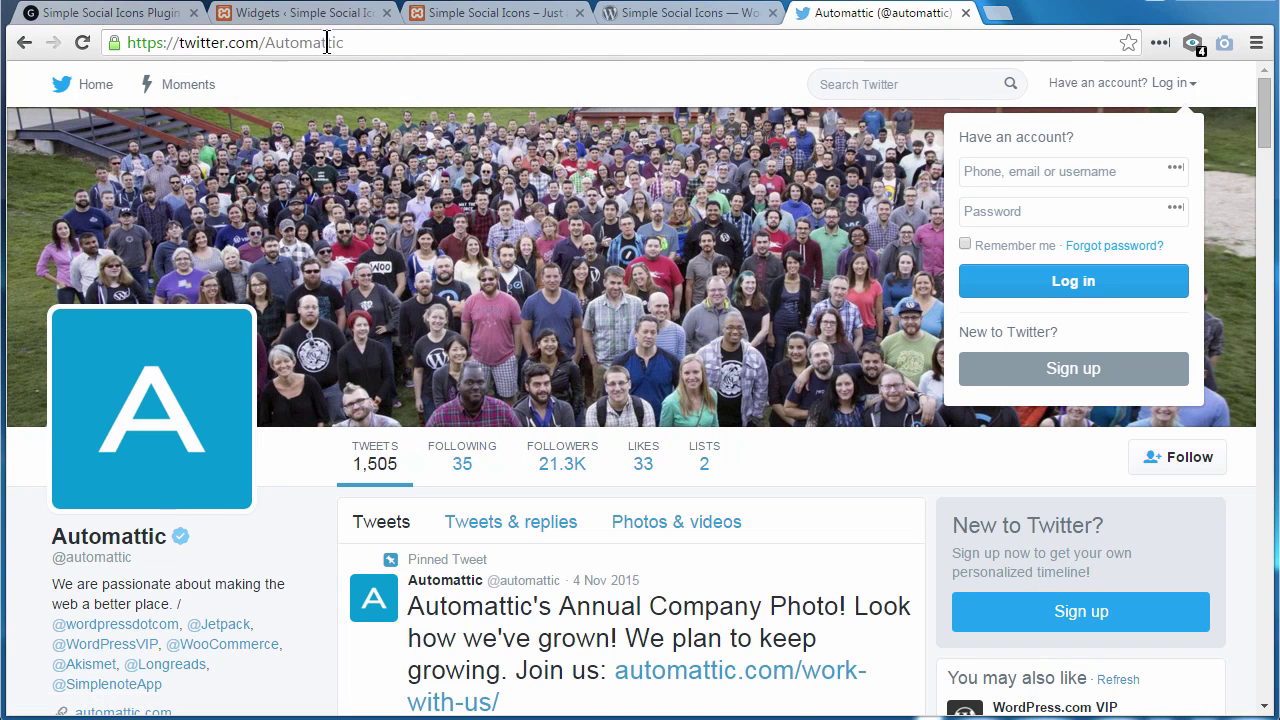
- Copy the web address of Automattic's Twitter profile page
{"action": "left_click_drag", "start_coordinate": [348, 43], "coordinate": [118, 43]}
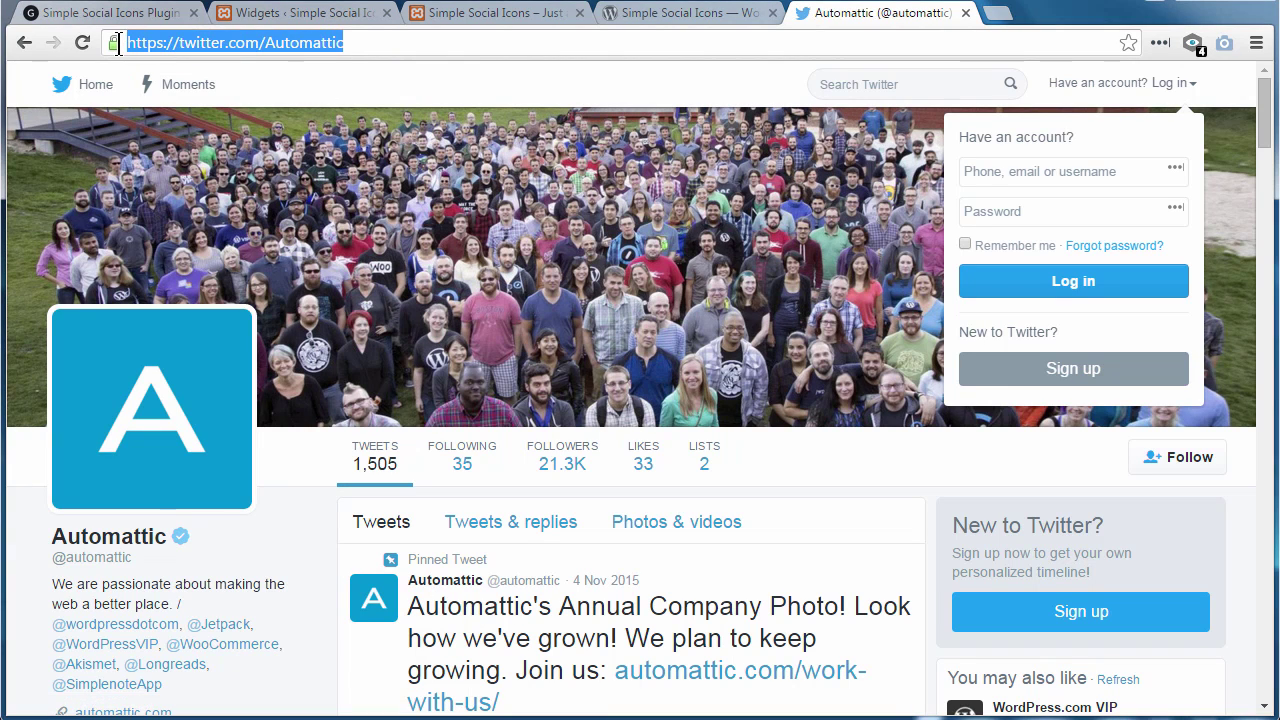
{"action": "right_click", "coordinate": [190, 43]}
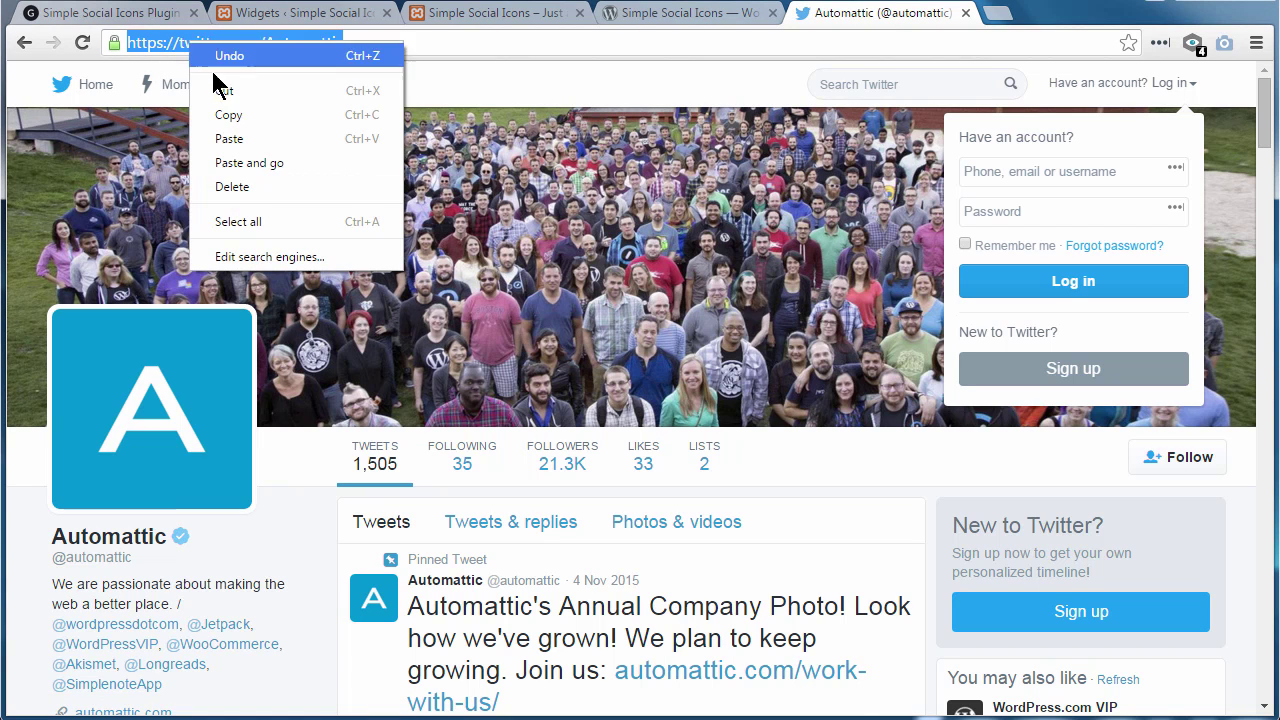
{"action": "left_click", "coordinate": [226, 112]}
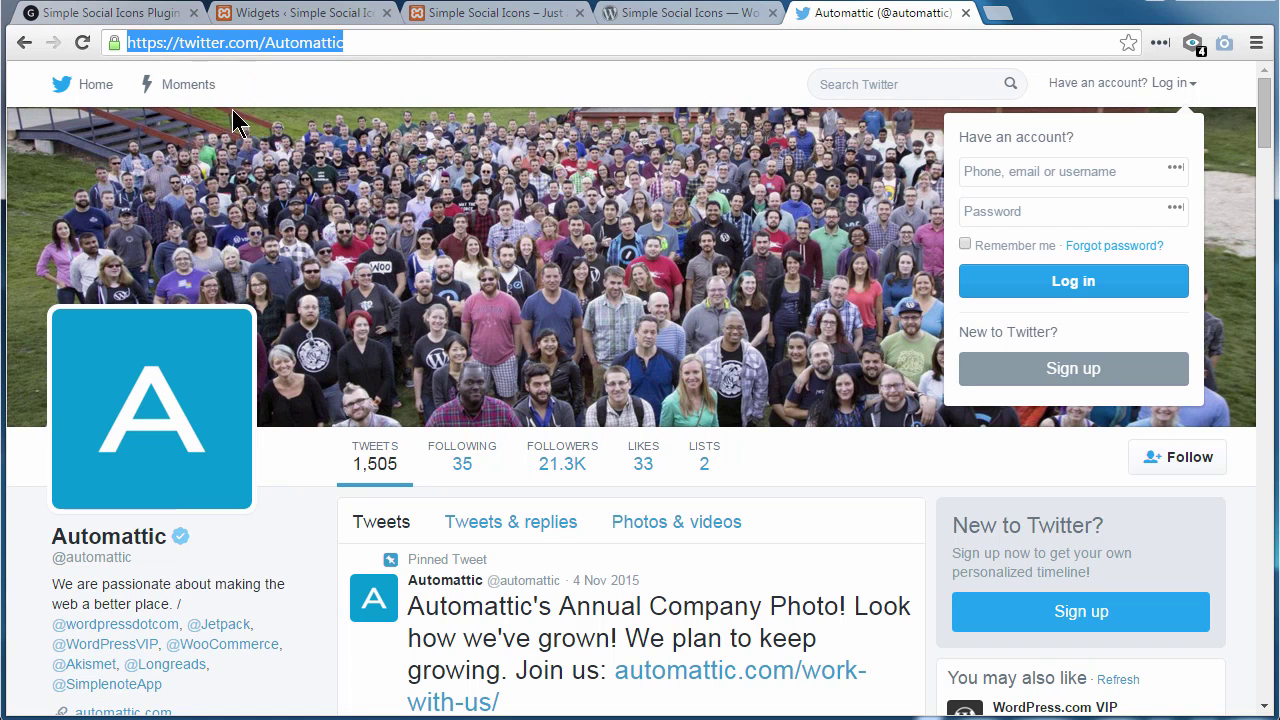
{"action": "left_click", "coordinate": [491, 14]}
{"action": "left_click", "coordinate": [334, 14]}
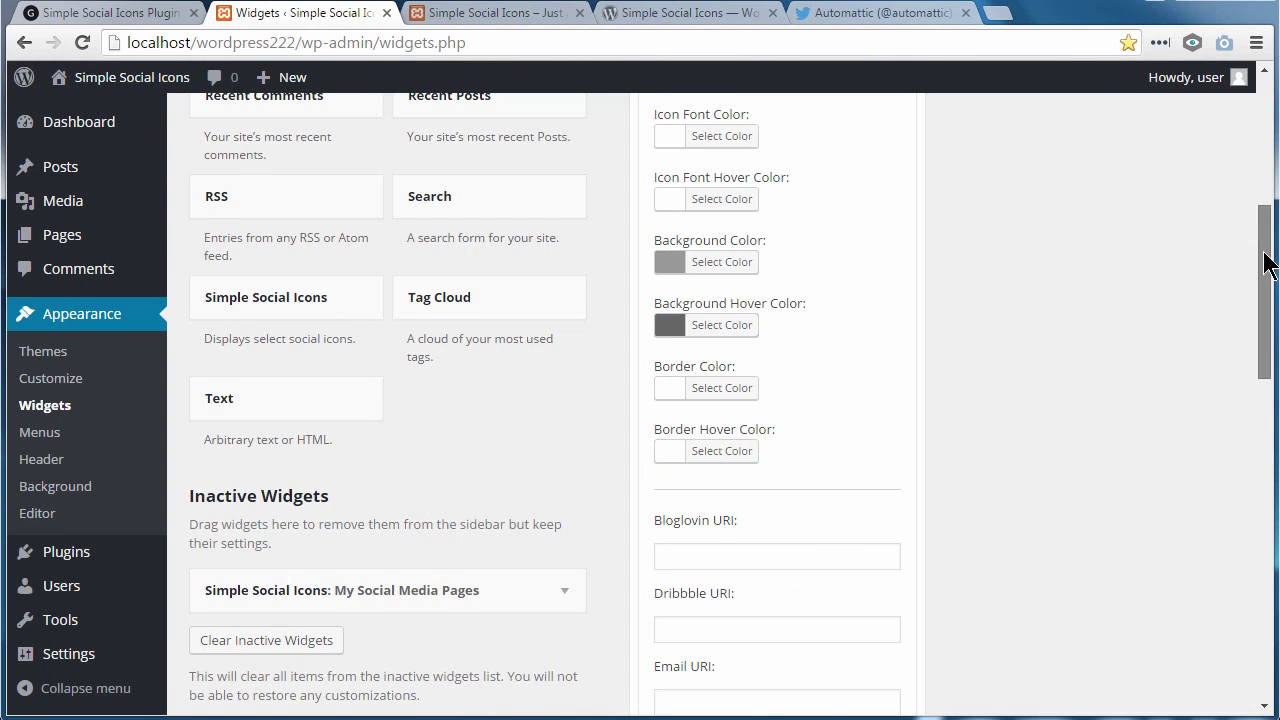
{"action": "left_click_drag", "start_coordinate": [1266, 263], "coordinate": [1277, 620]}
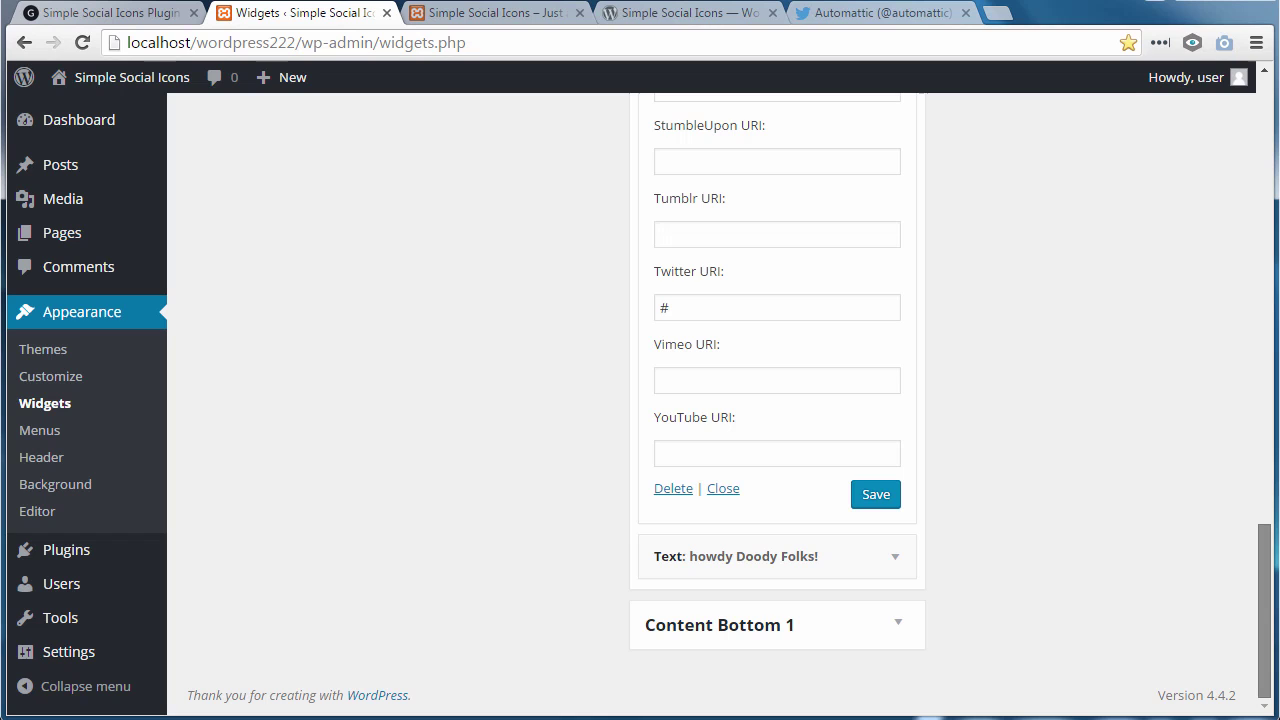
{"action": "left_click_drag", "start_coordinate": [743, 310], "coordinate": [584, 308]}
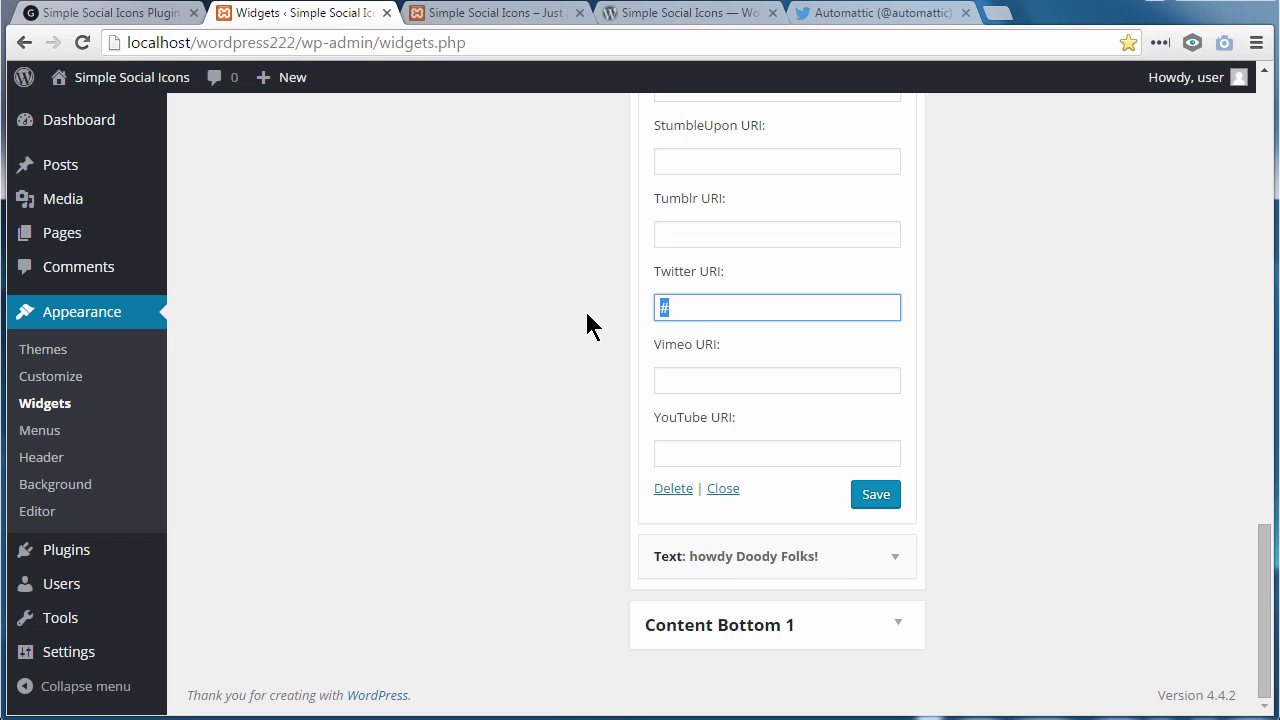
{"action": "key", "text": "BackSpace"}
{"action": "key", "text": "ctrl+v"}
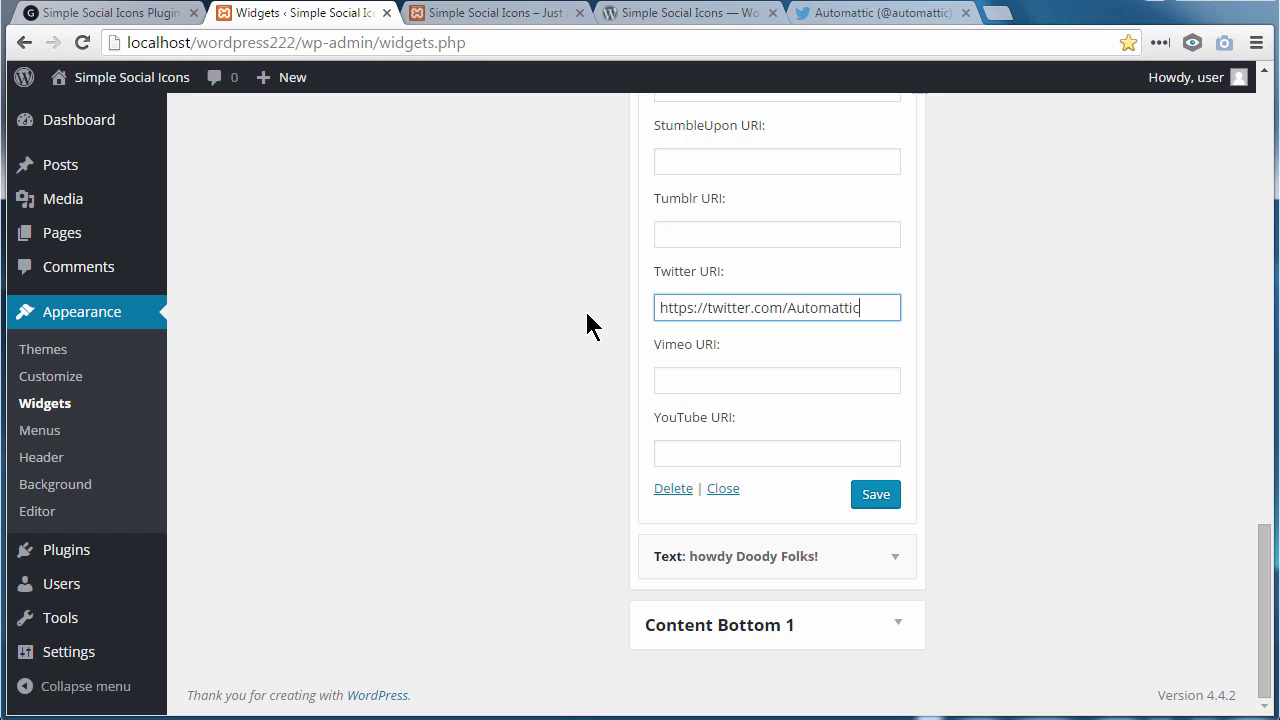
{"action": "left_click", "coordinate": [874, 494]}
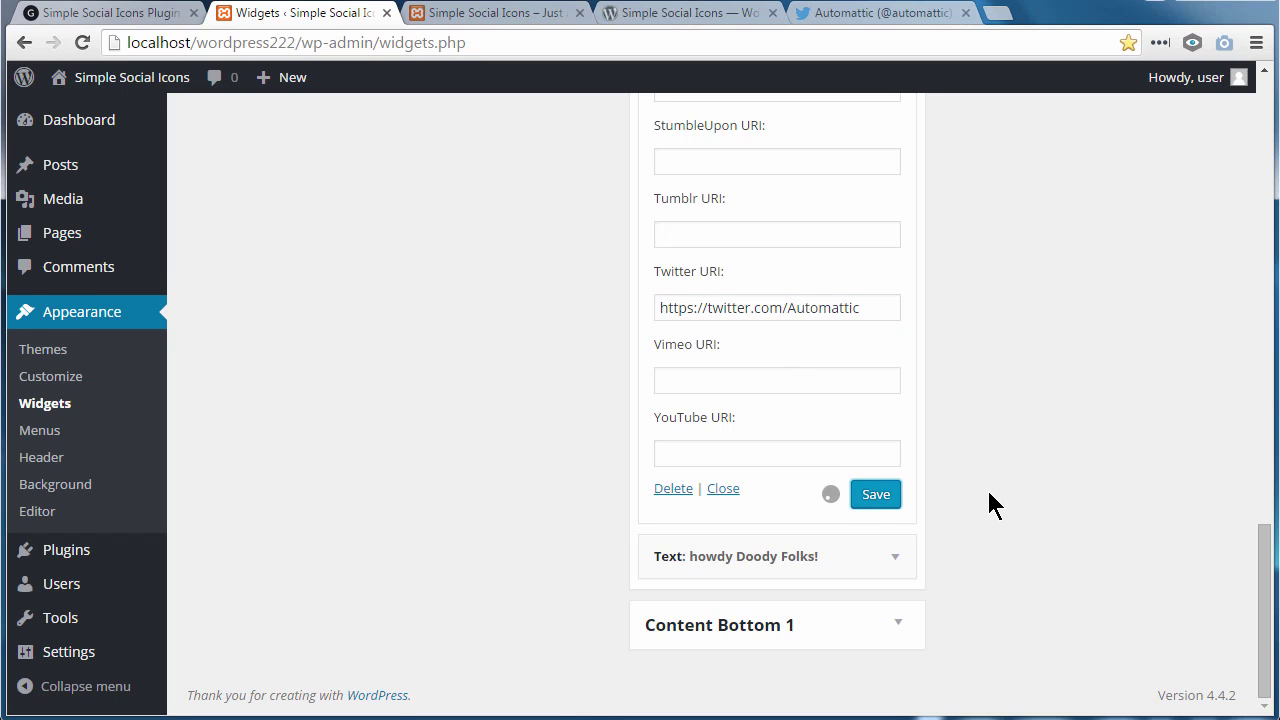
- Reload the site's About Us page, test the sidebar Twitter icon's link and return to the page
{"action": "left_click", "coordinate": [472, 14]}
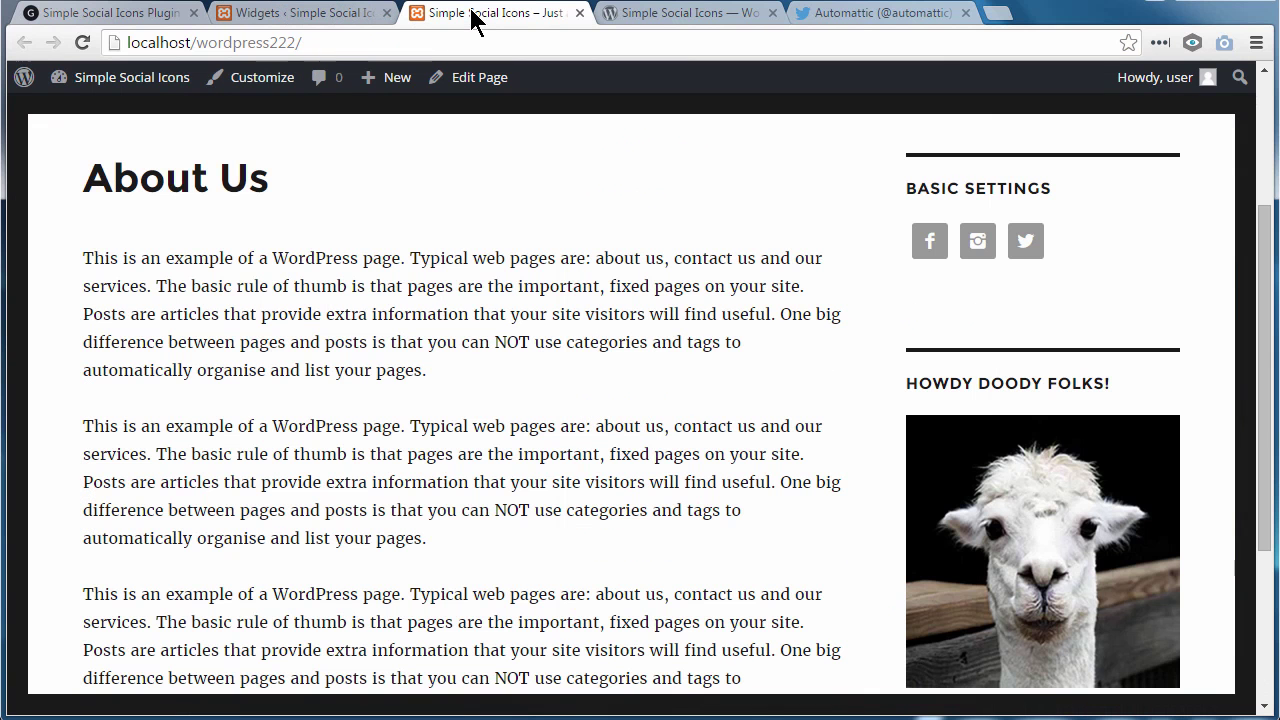
{"action": "left_click", "coordinate": [85, 40]}
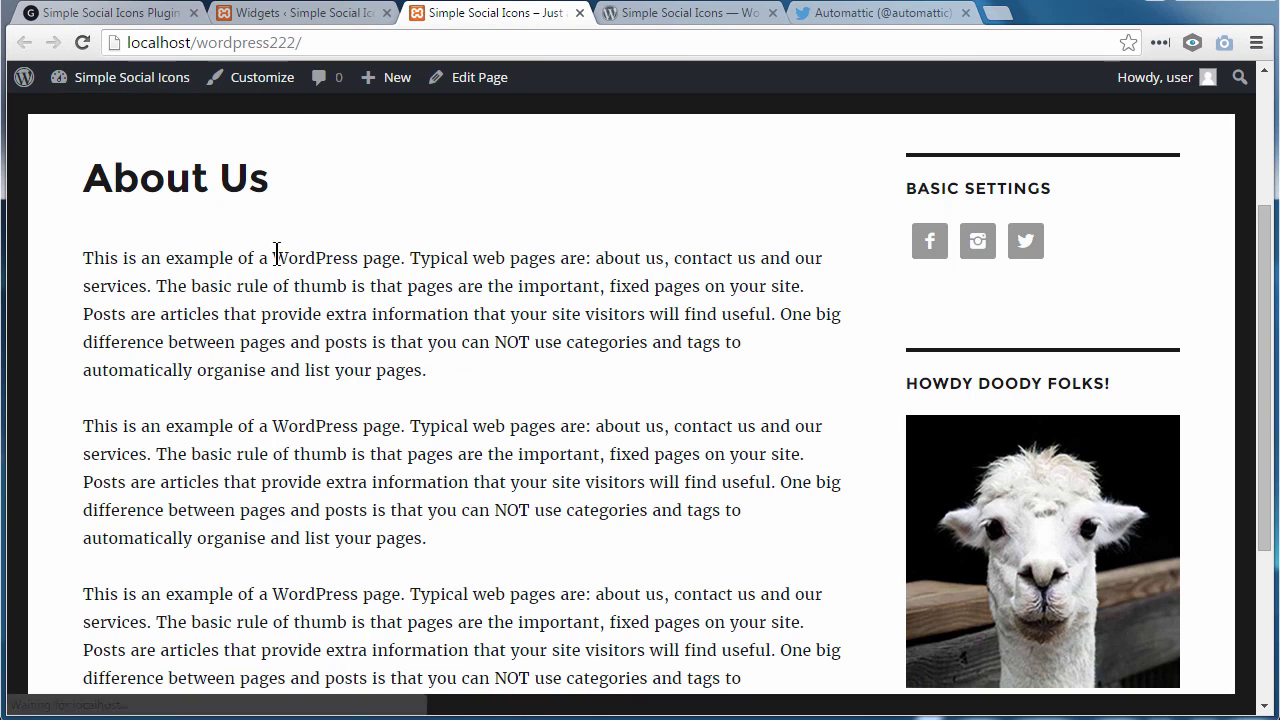
{"action": "left_click", "coordinate": [1033, 250]}
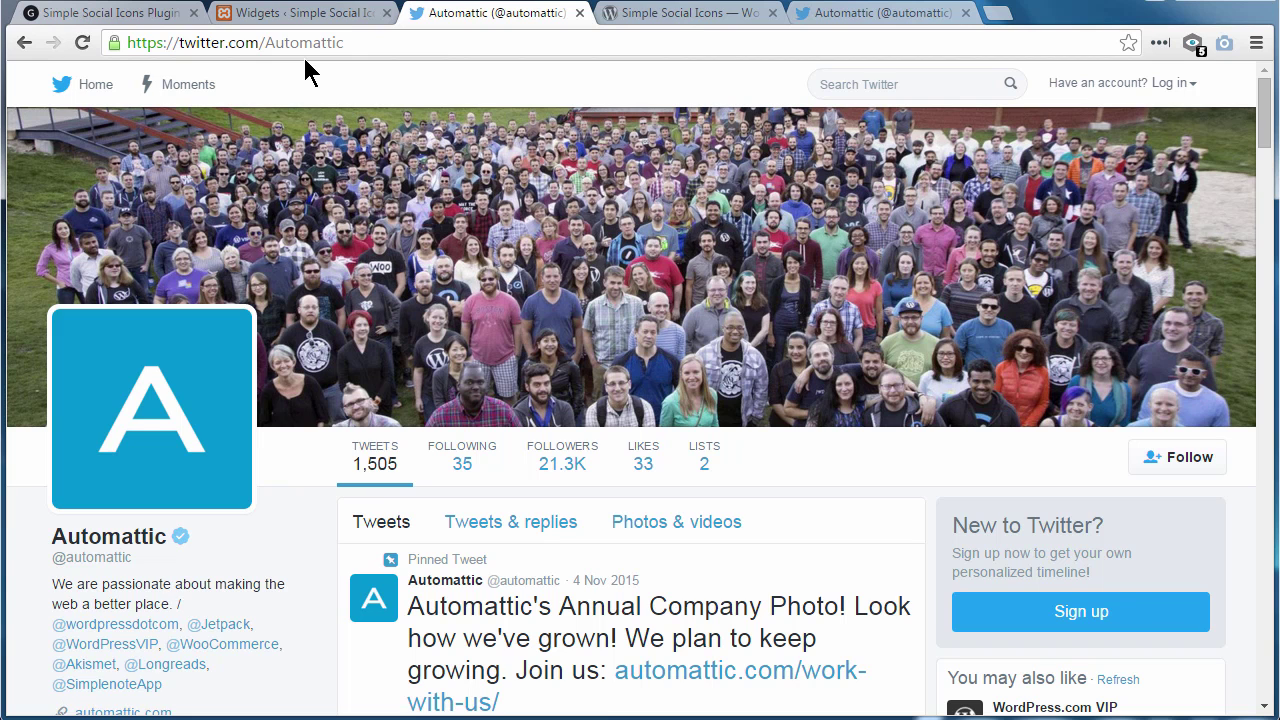
{"action": "left_click", "coordinate": [24, 43]}
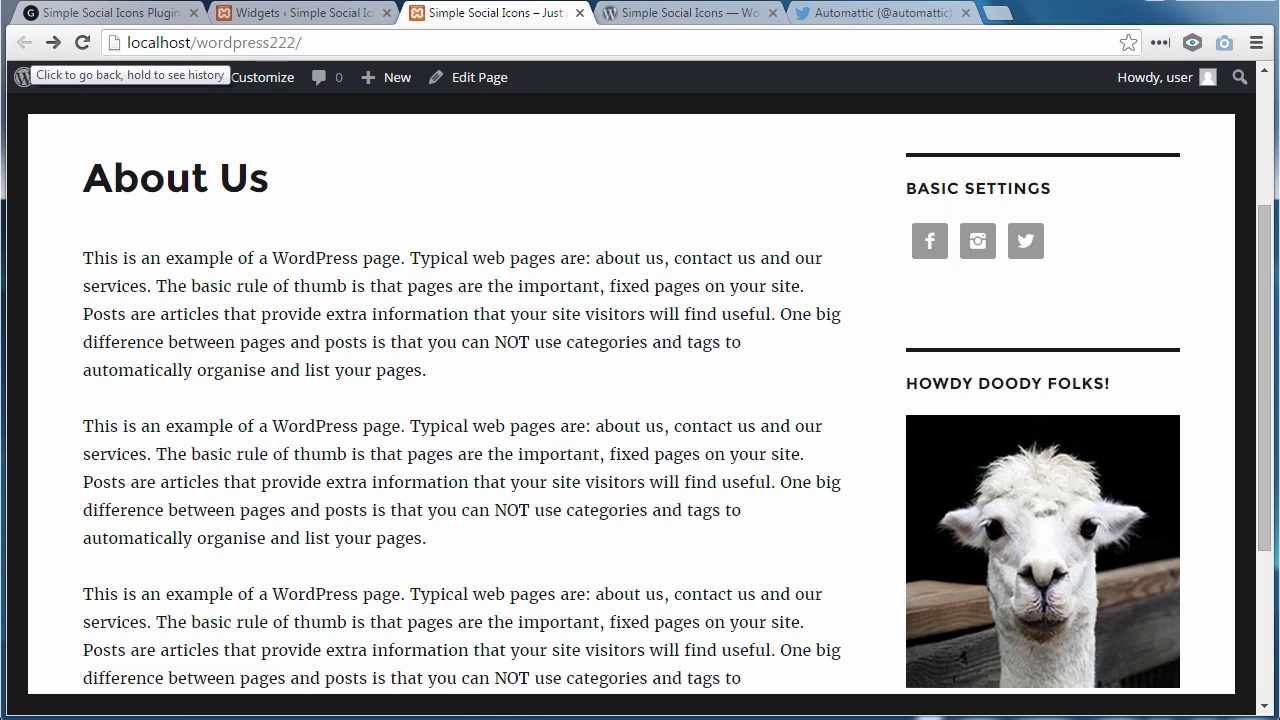
- Examine the widget's StumbleUpon, Tumblr, Vimeo and YouTube URI fields and its icon size setting
{"action": "left_click", "coordinate": [879, 20]}
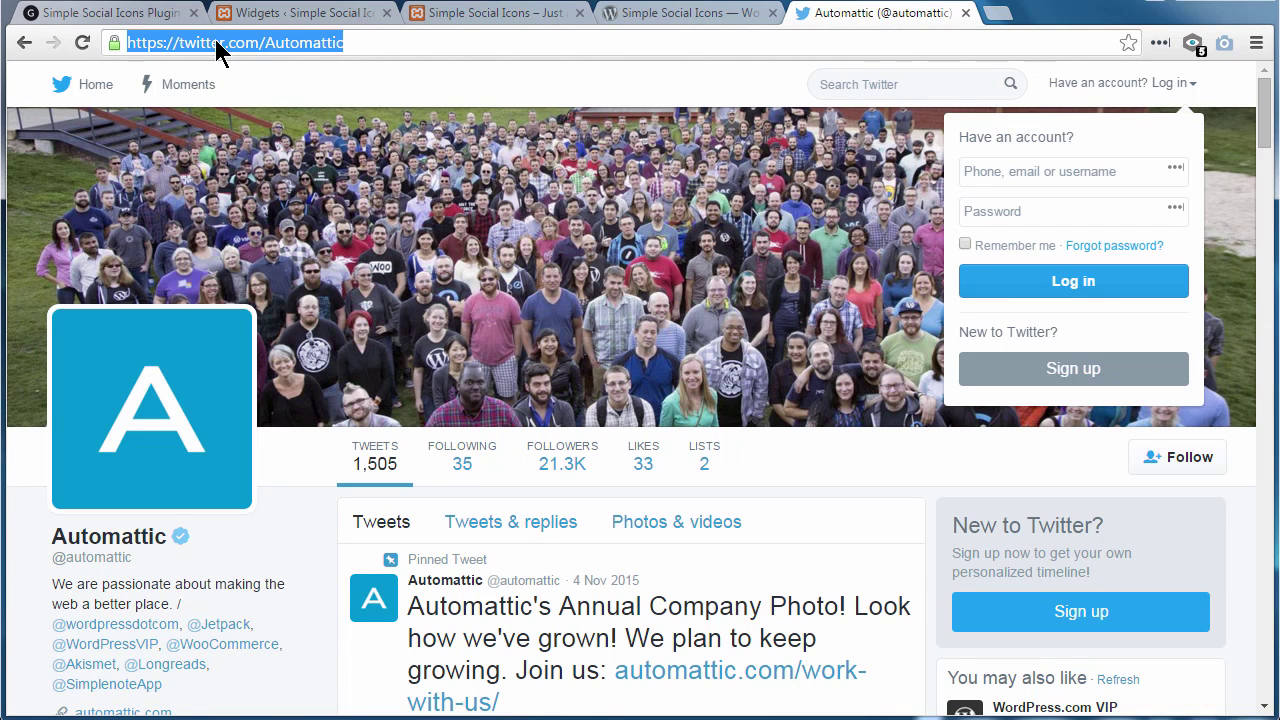
{"action": "left_click", "coordinate": [489, 14]}
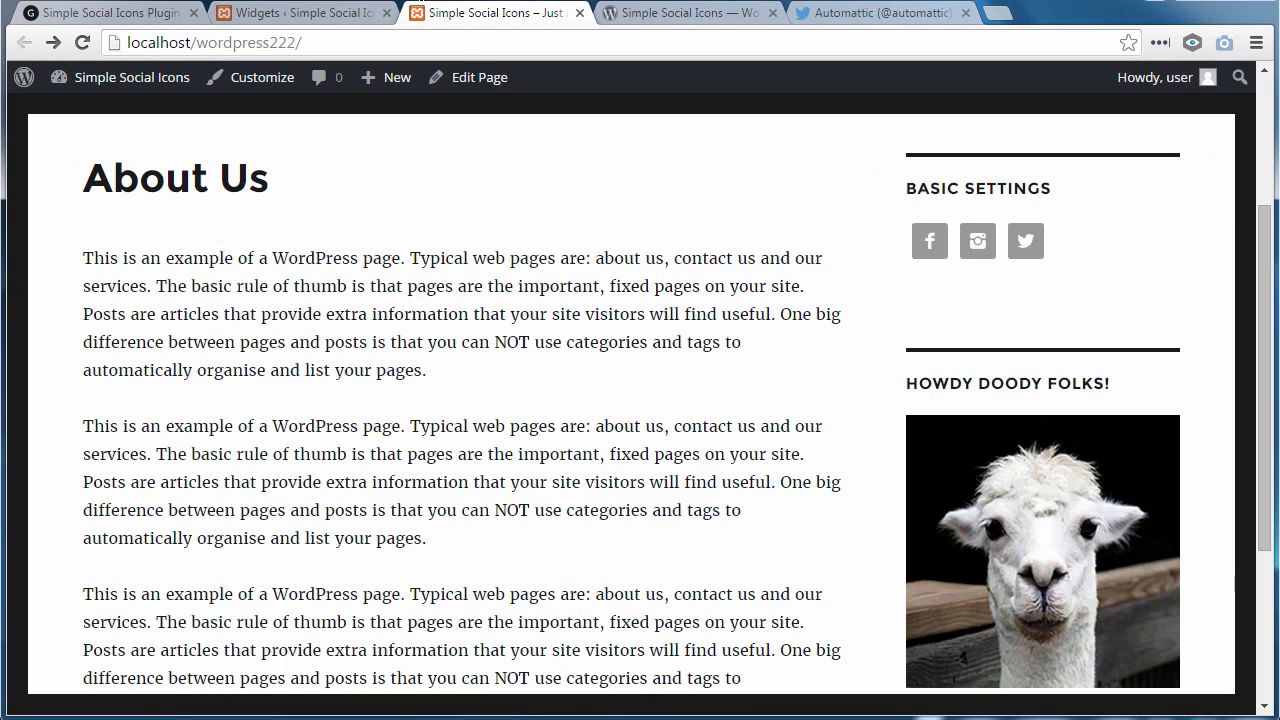
{"action": "left_click", "coordinate": [302, 16]}
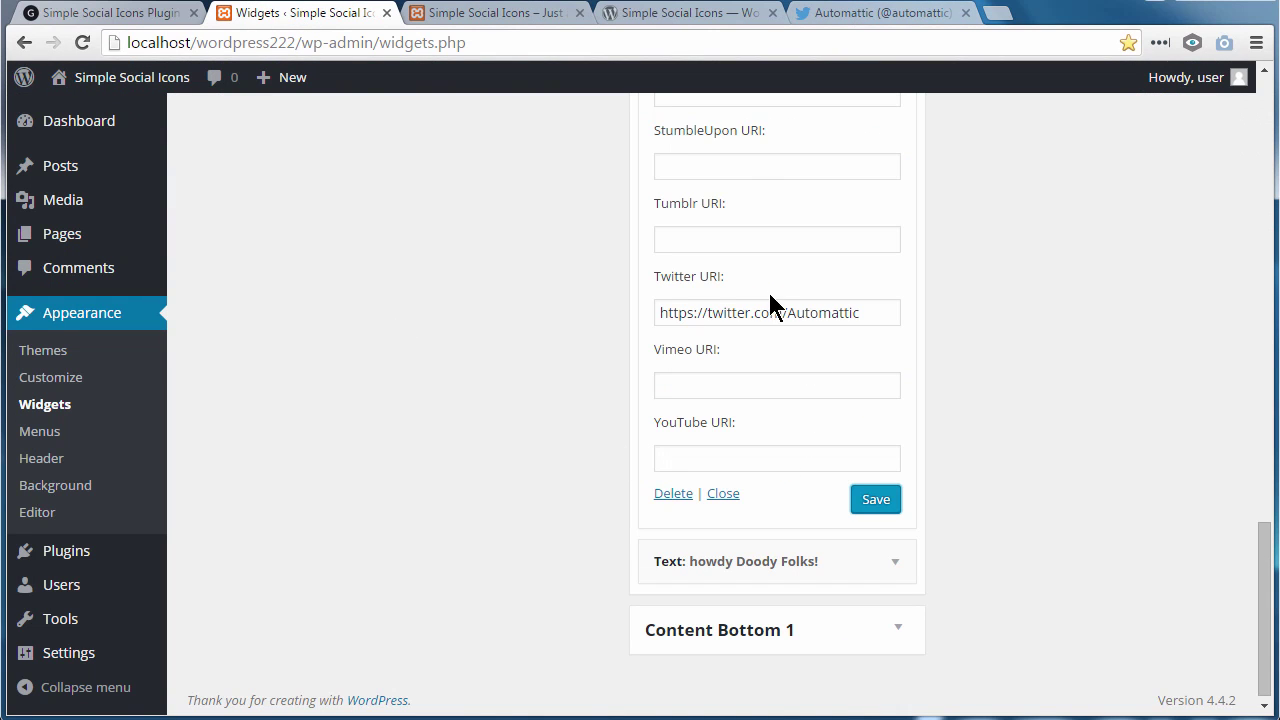
{"action": "left_click", "coordinate": [706, 165]}
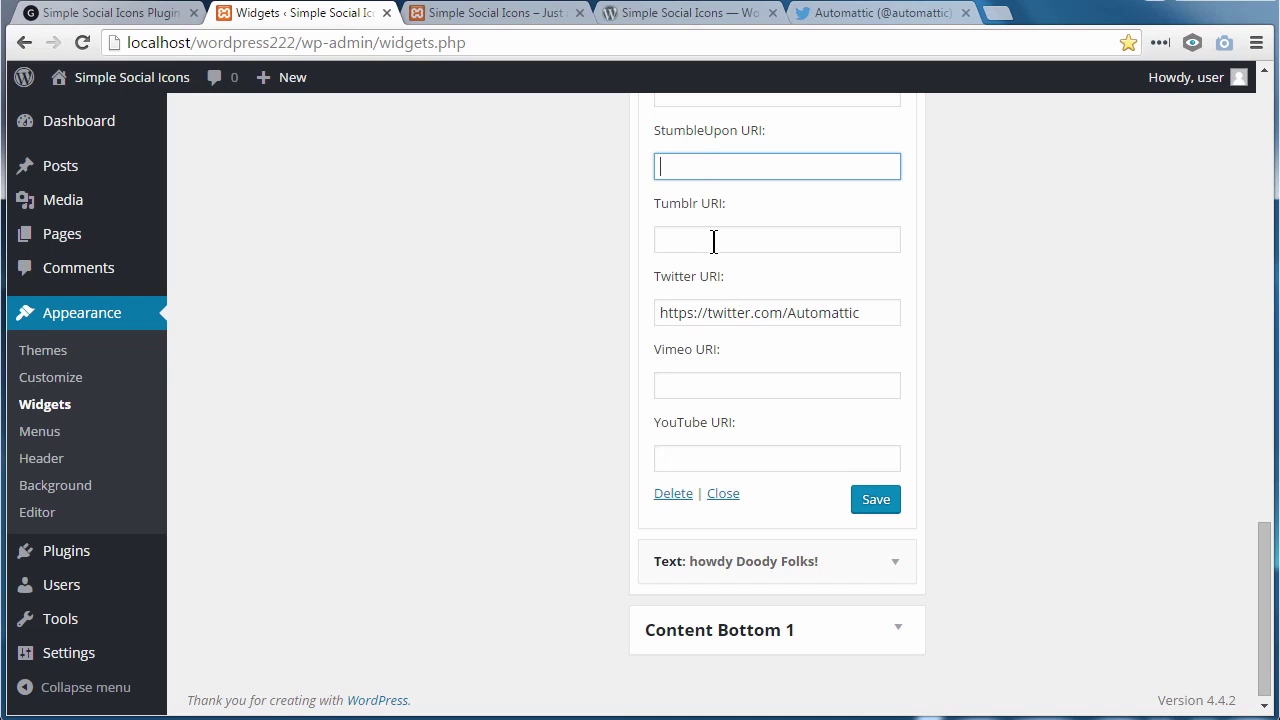
{"action": "left_click", "coordinate": [714, 238]}
{"action": "left_click", "coordinate": [716, 385]}
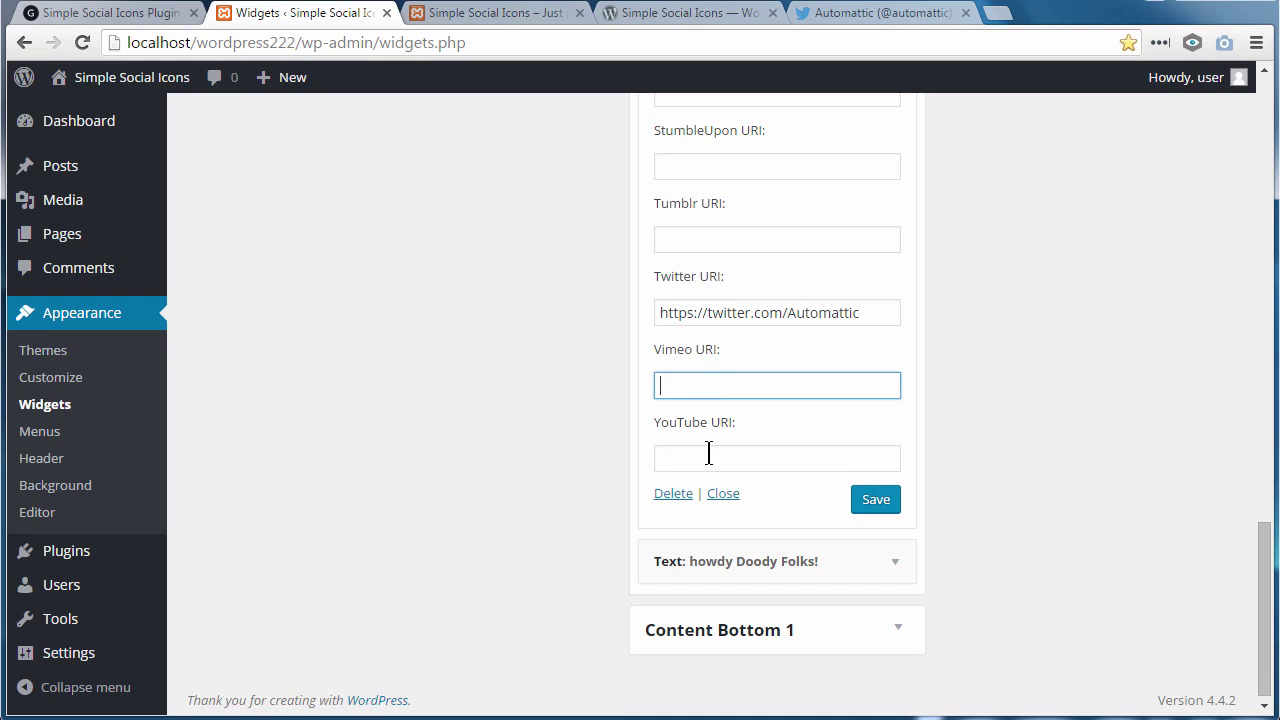
{"action": "left_click", "coordinate": [692, 458]}
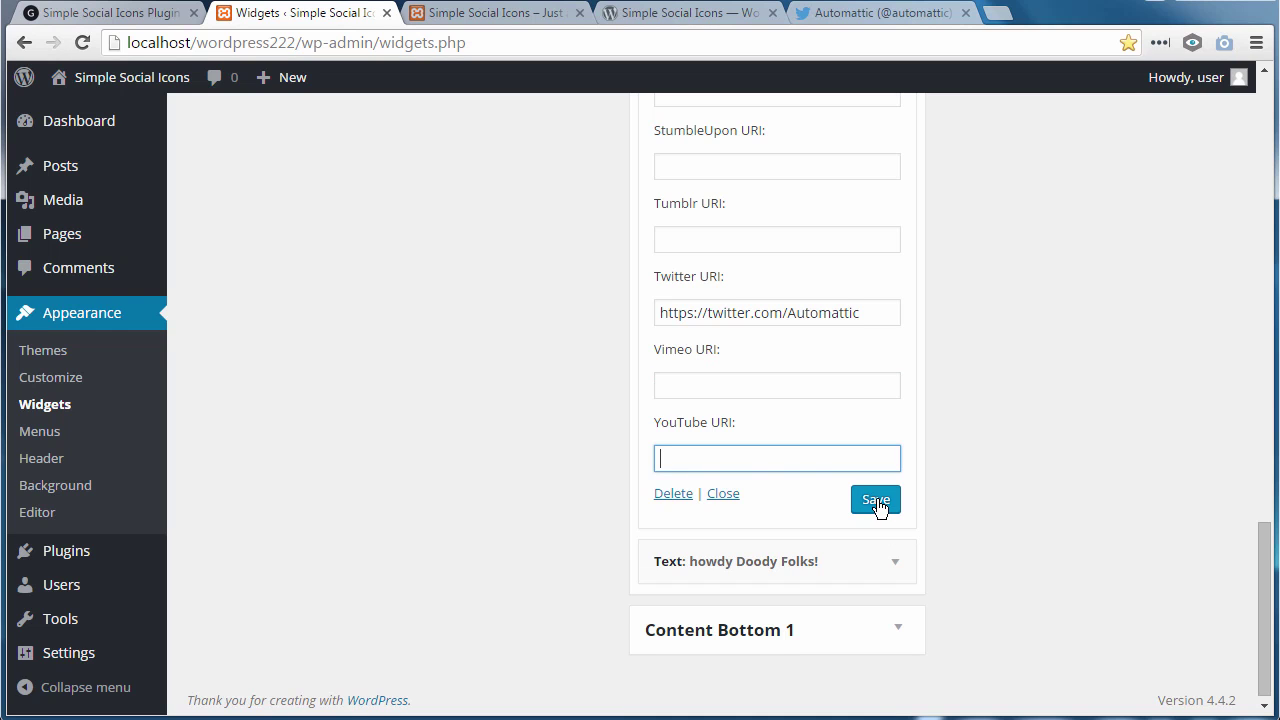
{"action": "scroll", "coordinate": [878, 508], "scroll_direction": "down", "scroll_amount": 1}
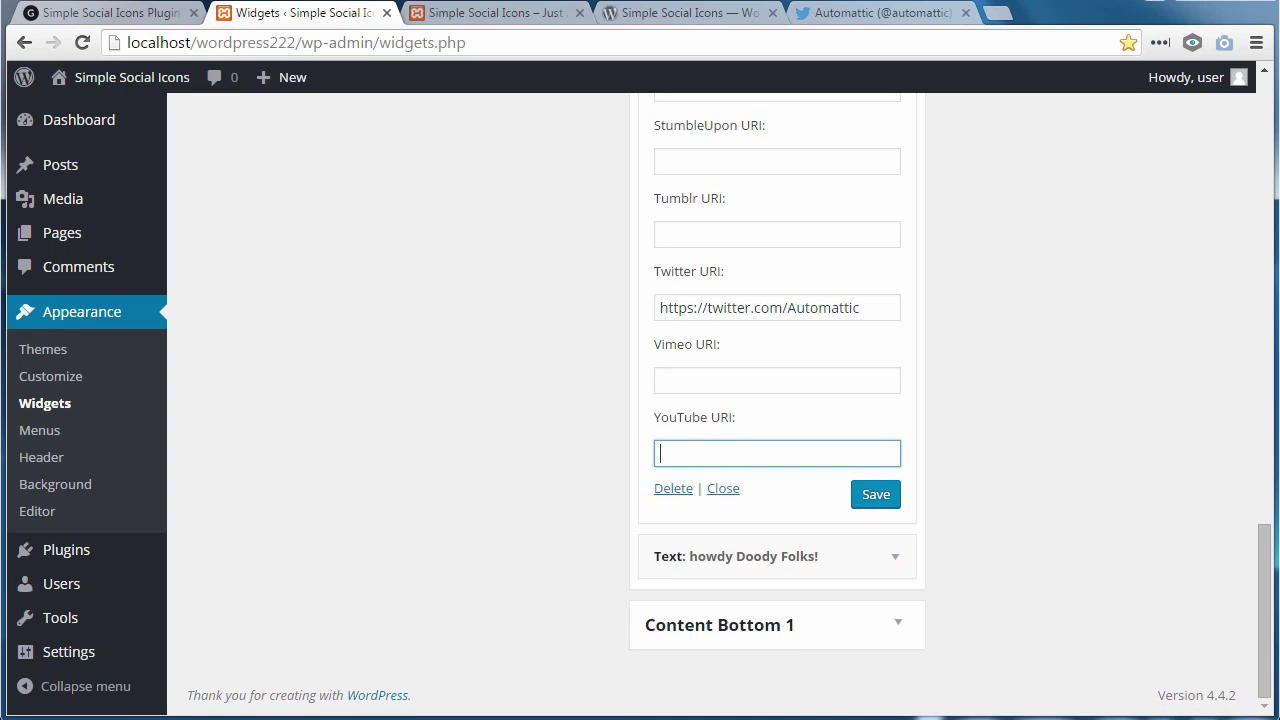
{"action": "left_click_drag", "start_coordinate": [1268, 557], "coordinate": [1260, 157]}
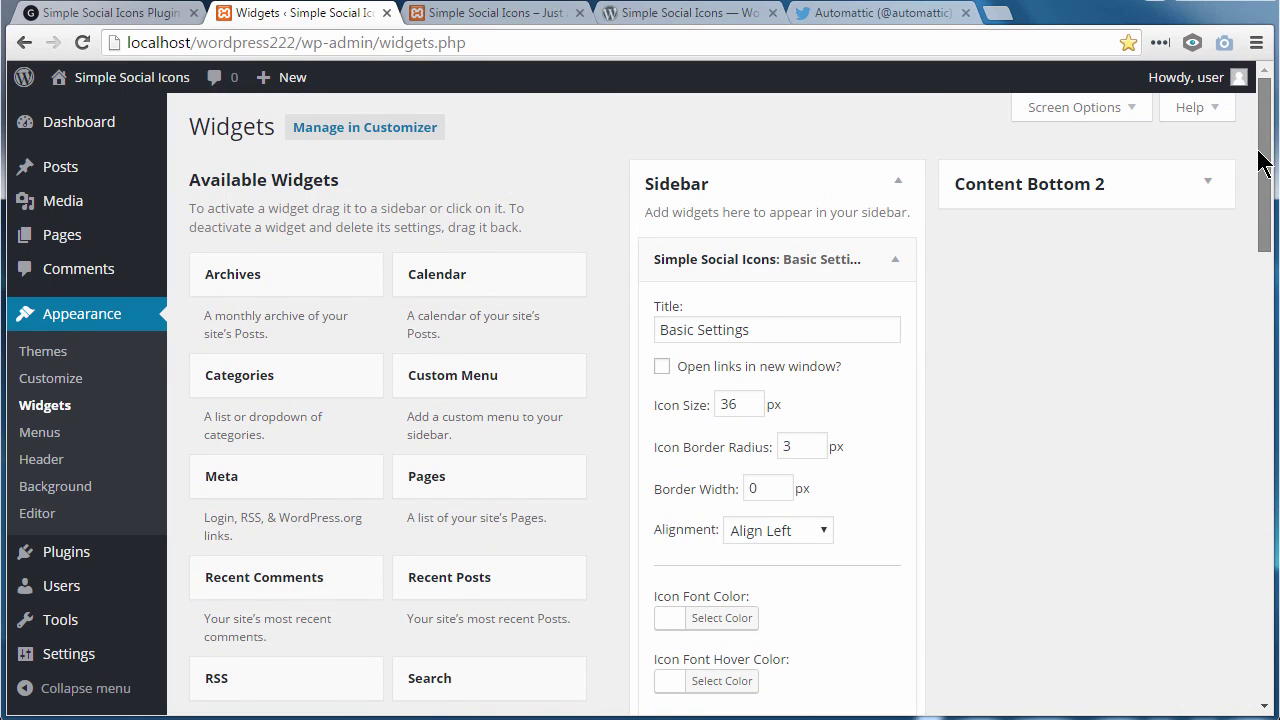
{"action": "double_click", "coordinate": [753, 405]}
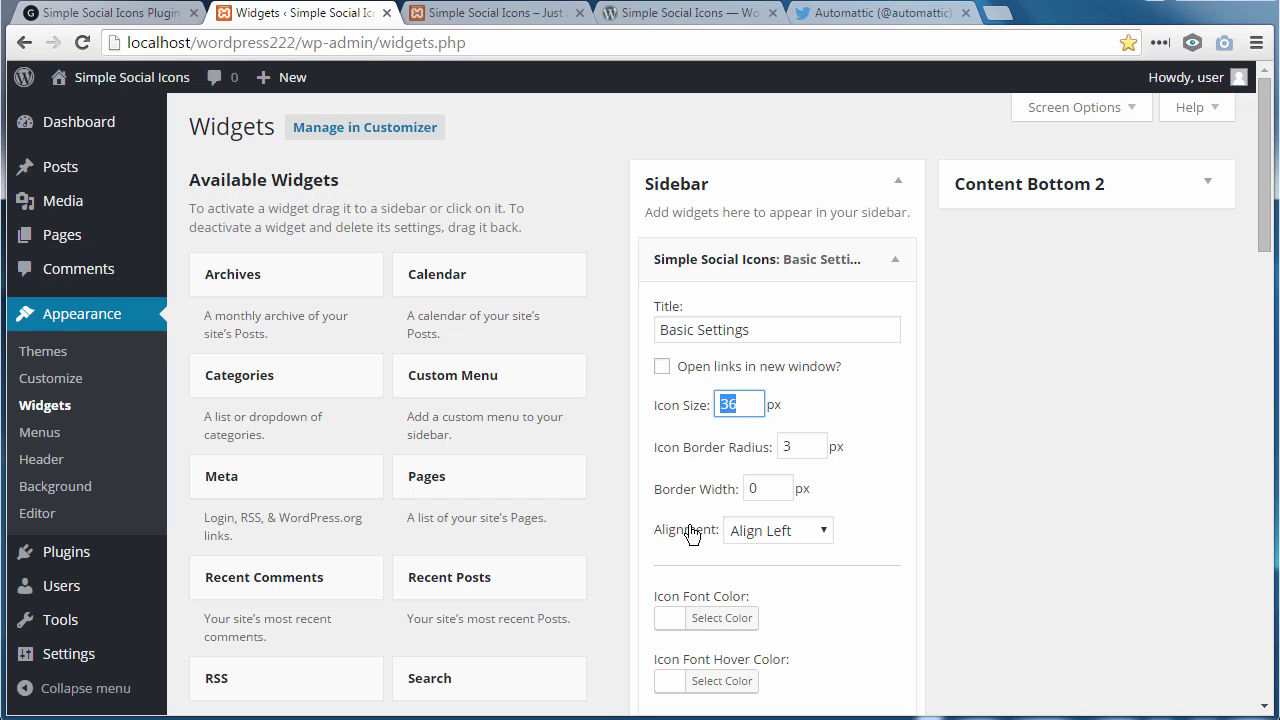
- Review the plugin article's illustrations of size, border and colour settings, and view the styled My Social Media Pages icons on the site
{"action": "key", "text": "ctrl+shift+Tab"}
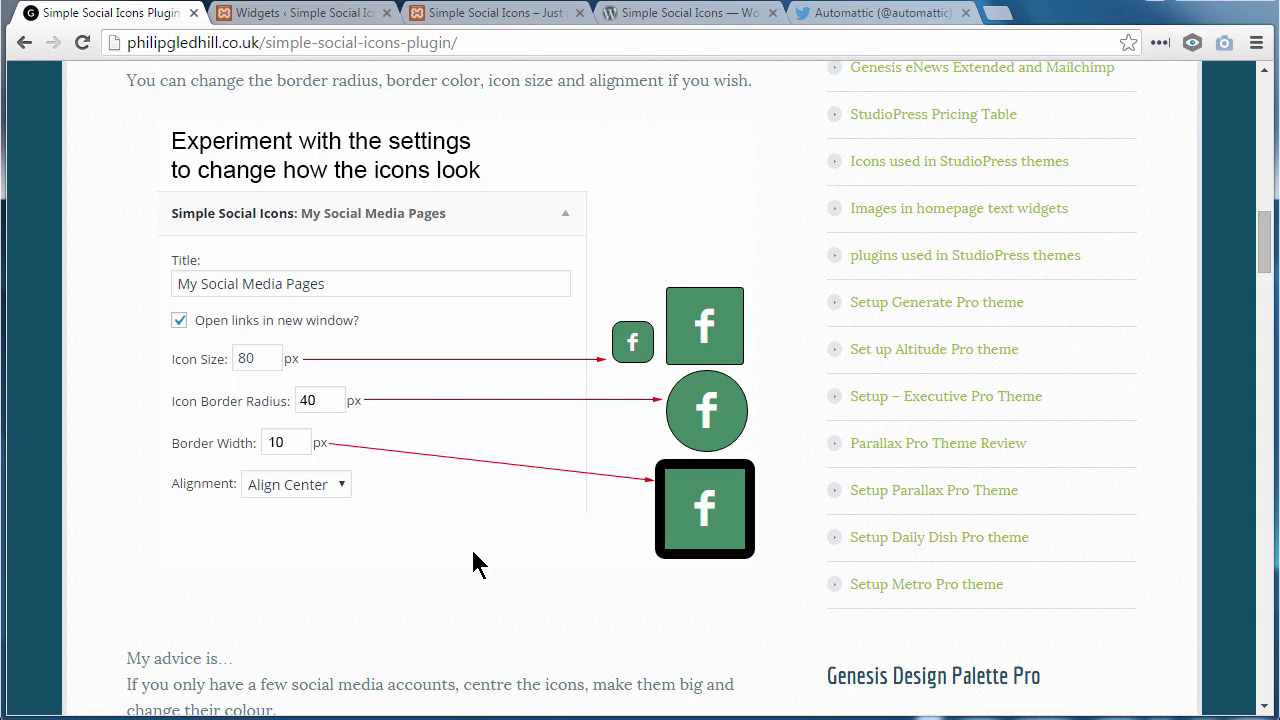
{"action": "scroll", "coordinate": [640, 400], "scroll_direction": "up", "scroll_amount": 6}
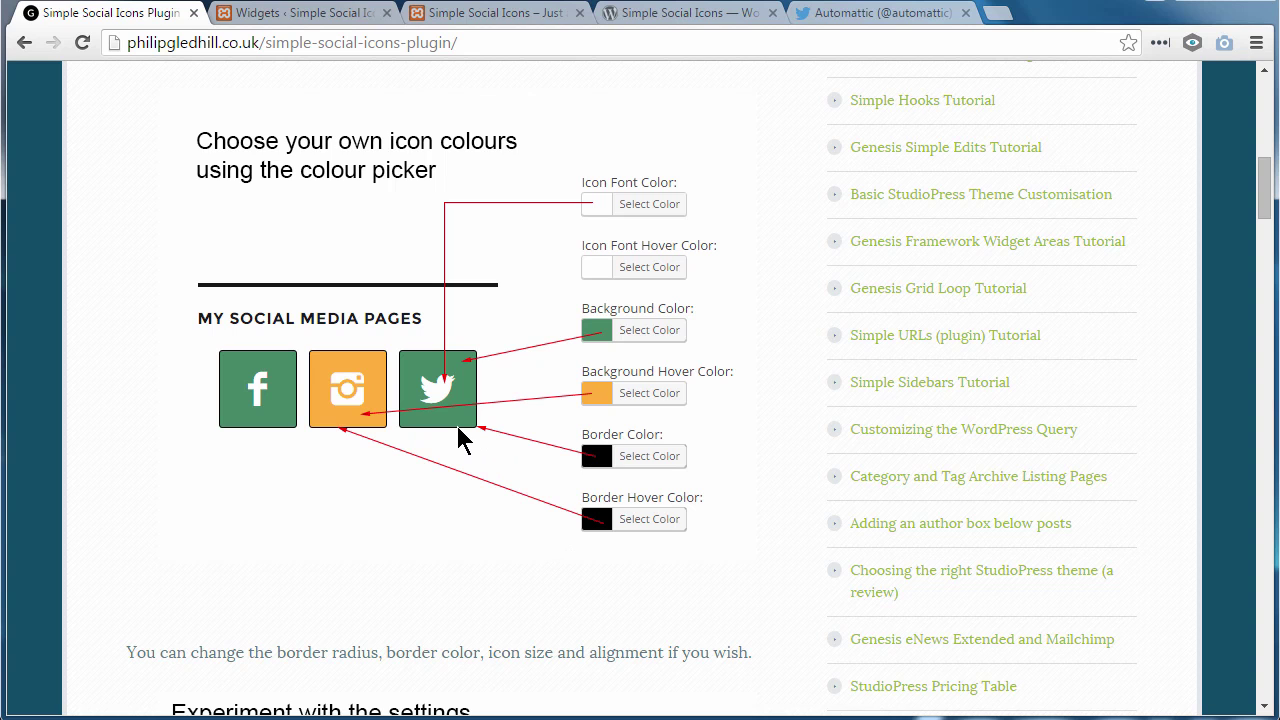
{"action": "key", "text": "ctrl+3"}
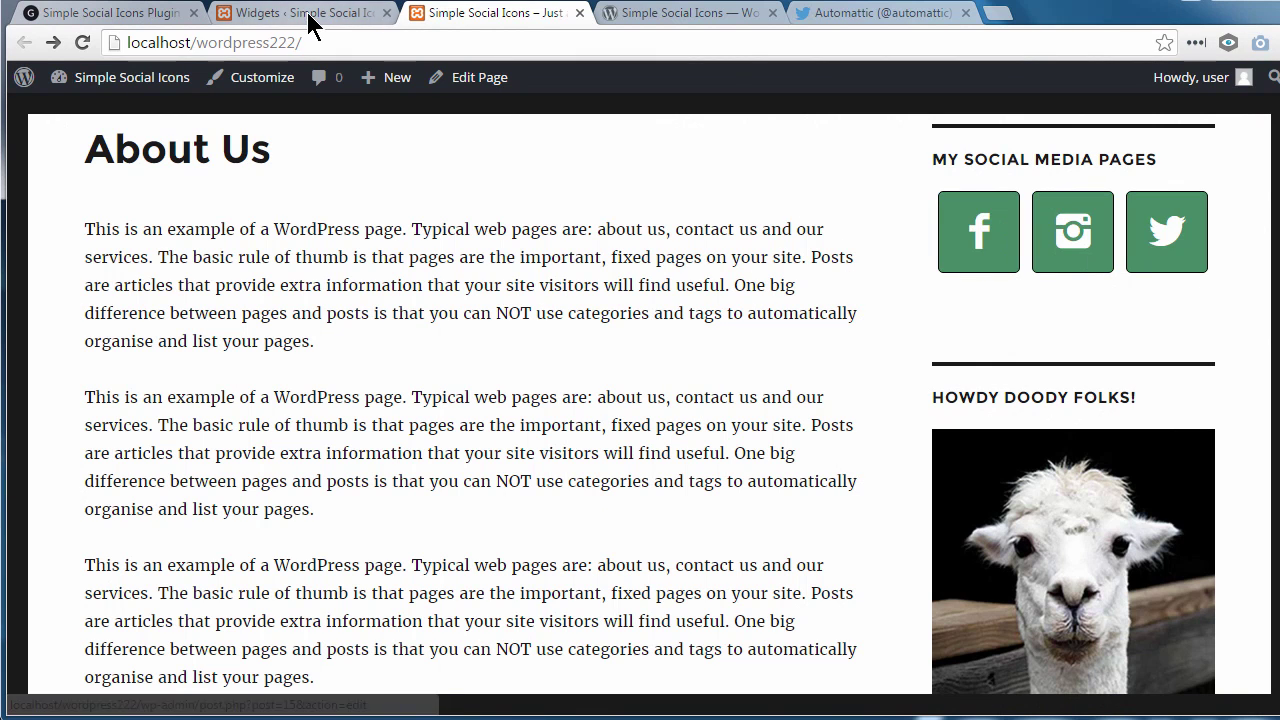
- Try #81d742 and #dd9933 as the widget's Icon Font Hover Color and restore the default colour
{"action": "left_click", "coordinate": [345, 14]}
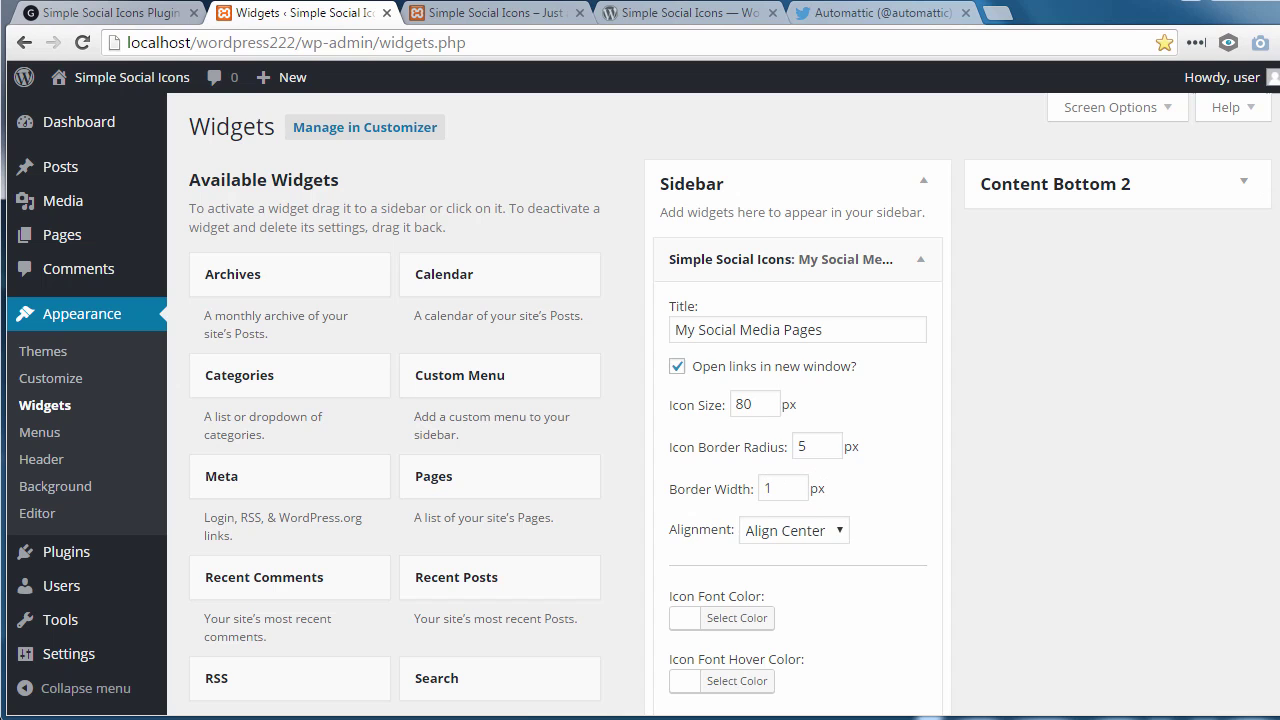
{"action": "scroll", "coordinate": [681, 628], "scroll_direction": "down", "scroll_amount": 5}
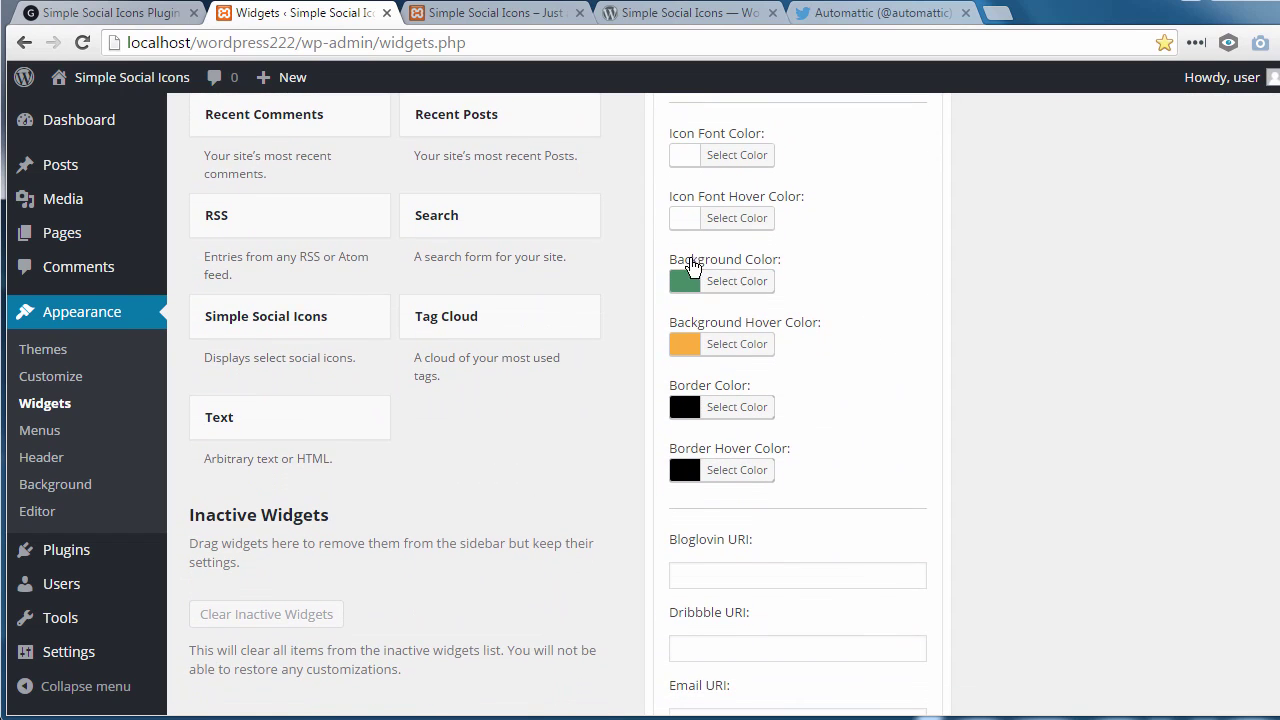
{"action": "left_click", "coordinate": [687, 222]}
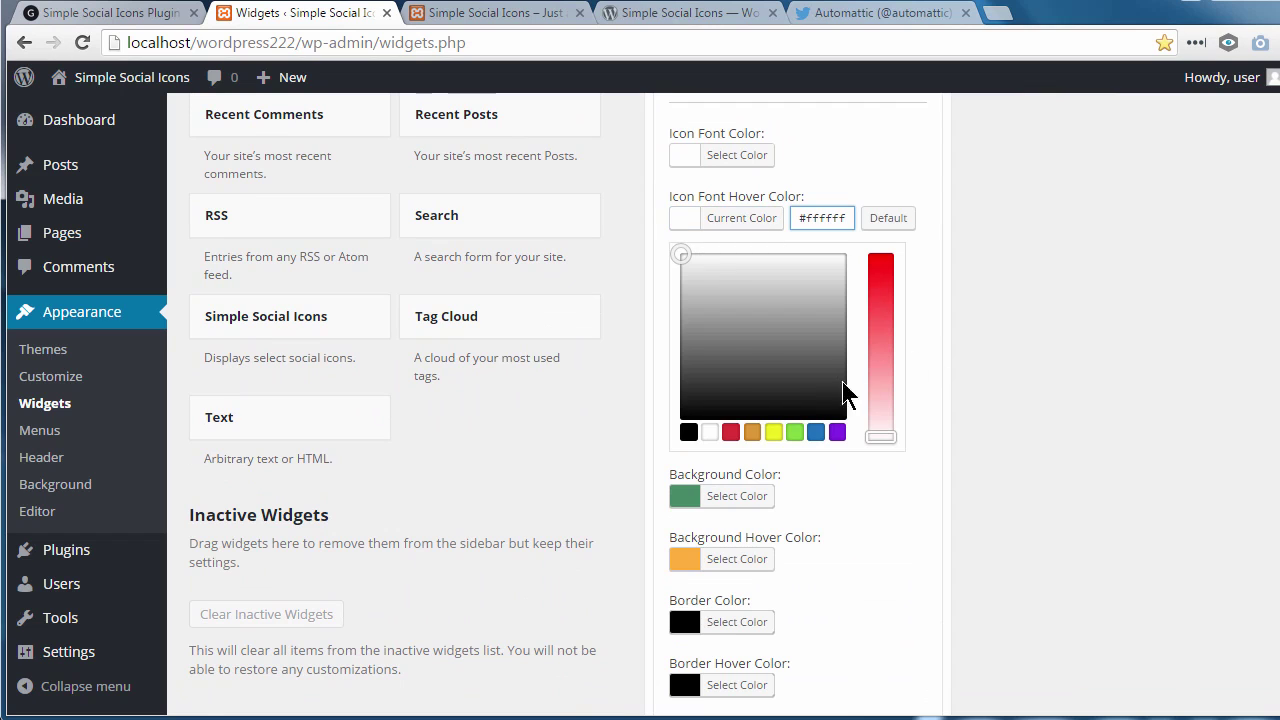
{"action": "left_click", "coordinate": [790, 433]}
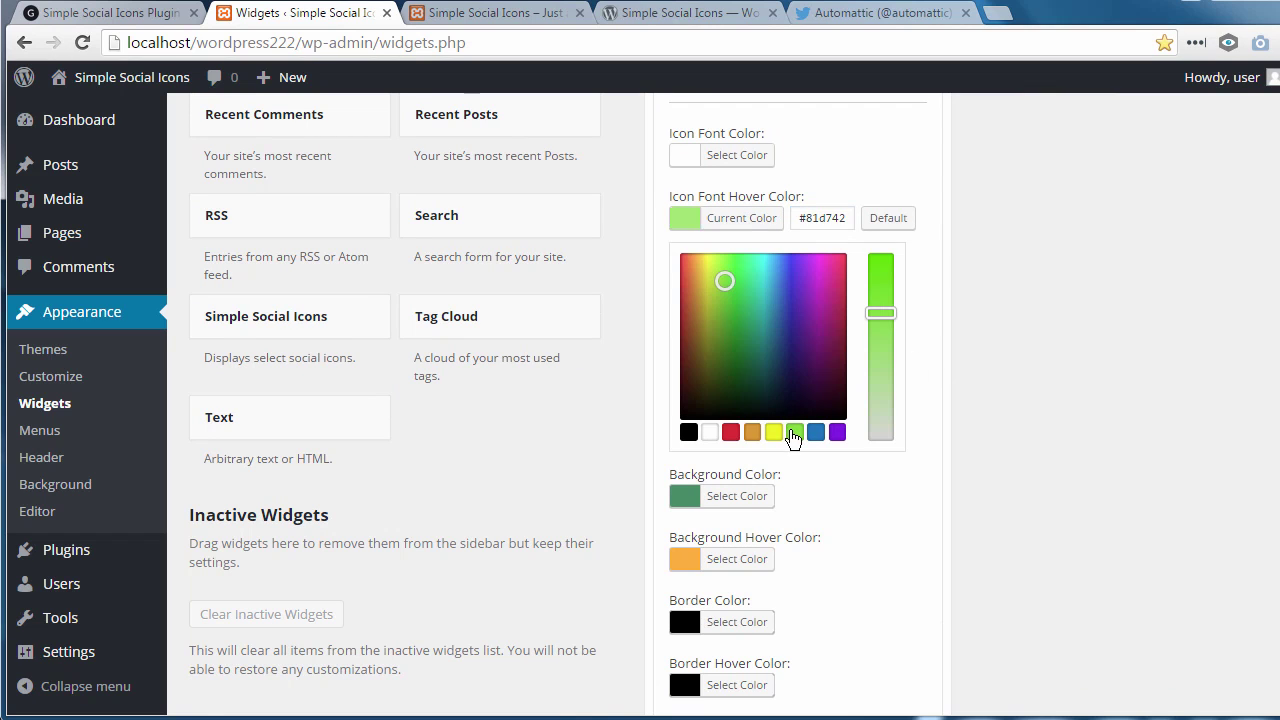
{"action": "left_click", "coordinate": [752, 431]}
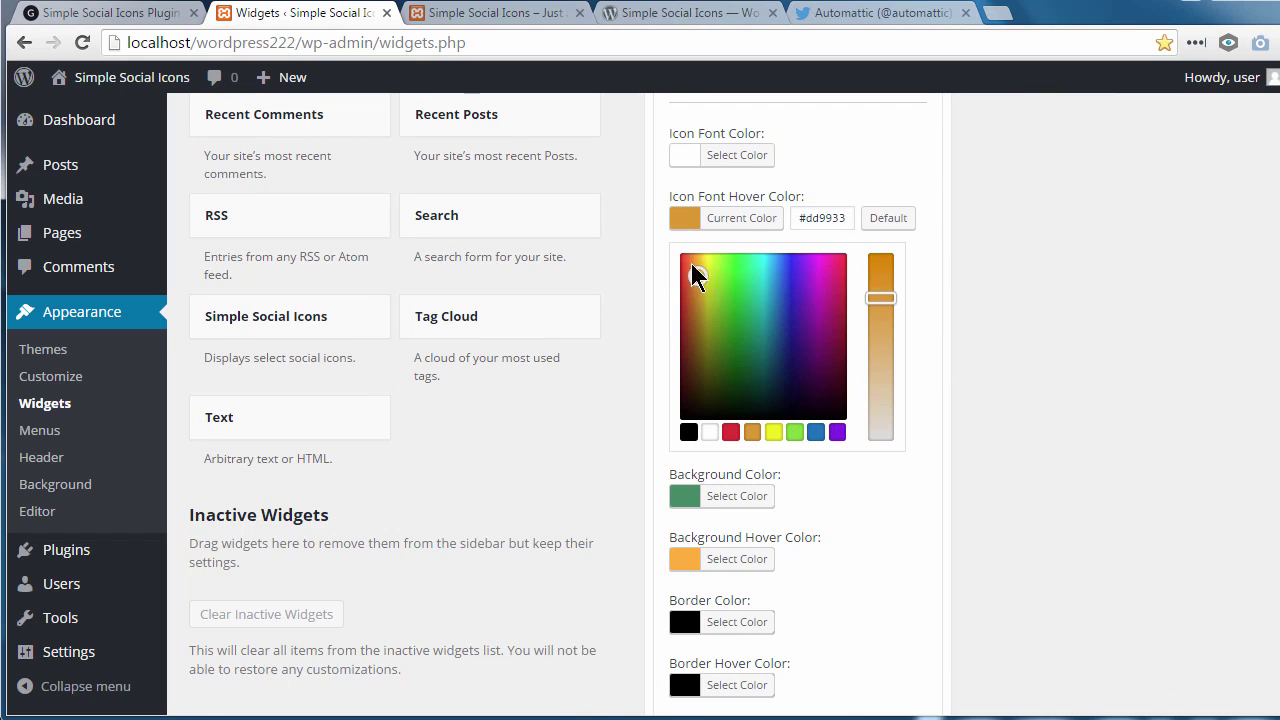
{"action": "left_click_drag", "start_coordinate": [805, 219], "coordinate": [848, 220]}
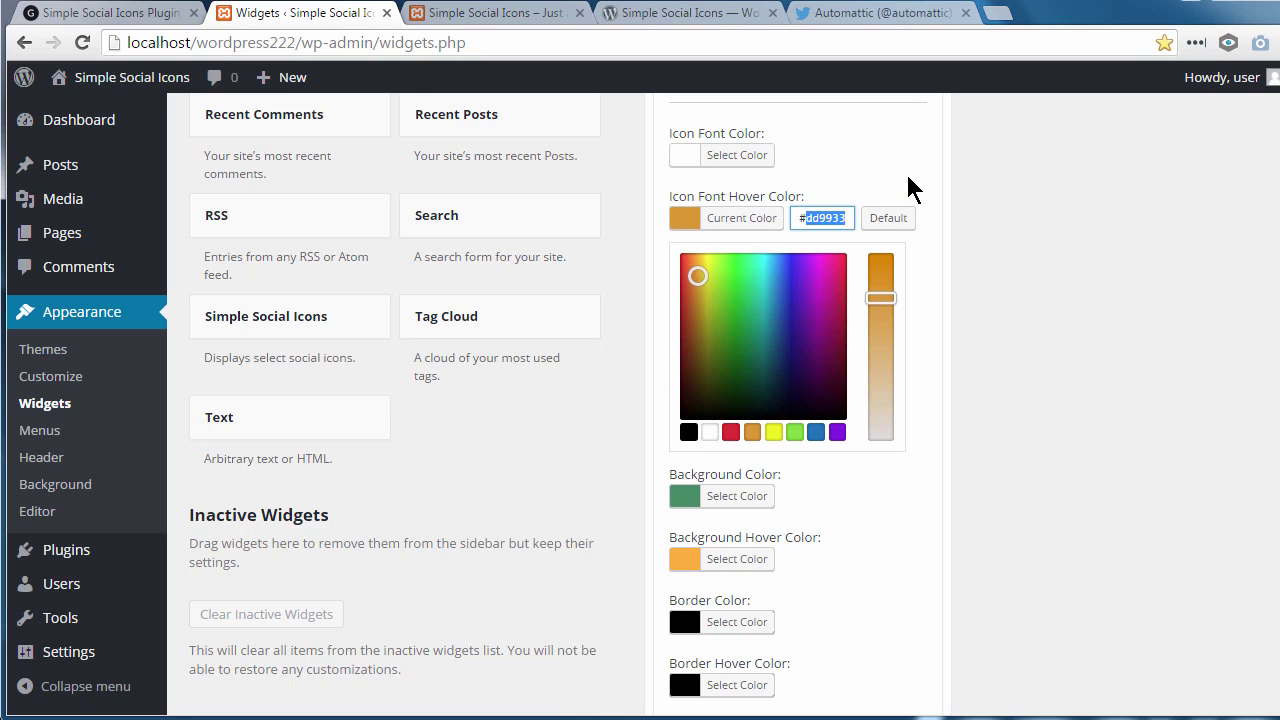
{"action": "left_click_drag", "start_coordinate": [734, 289], "coordinate": [686, 323]}
{"action": "left_click", "coordinate": [888, 220]}
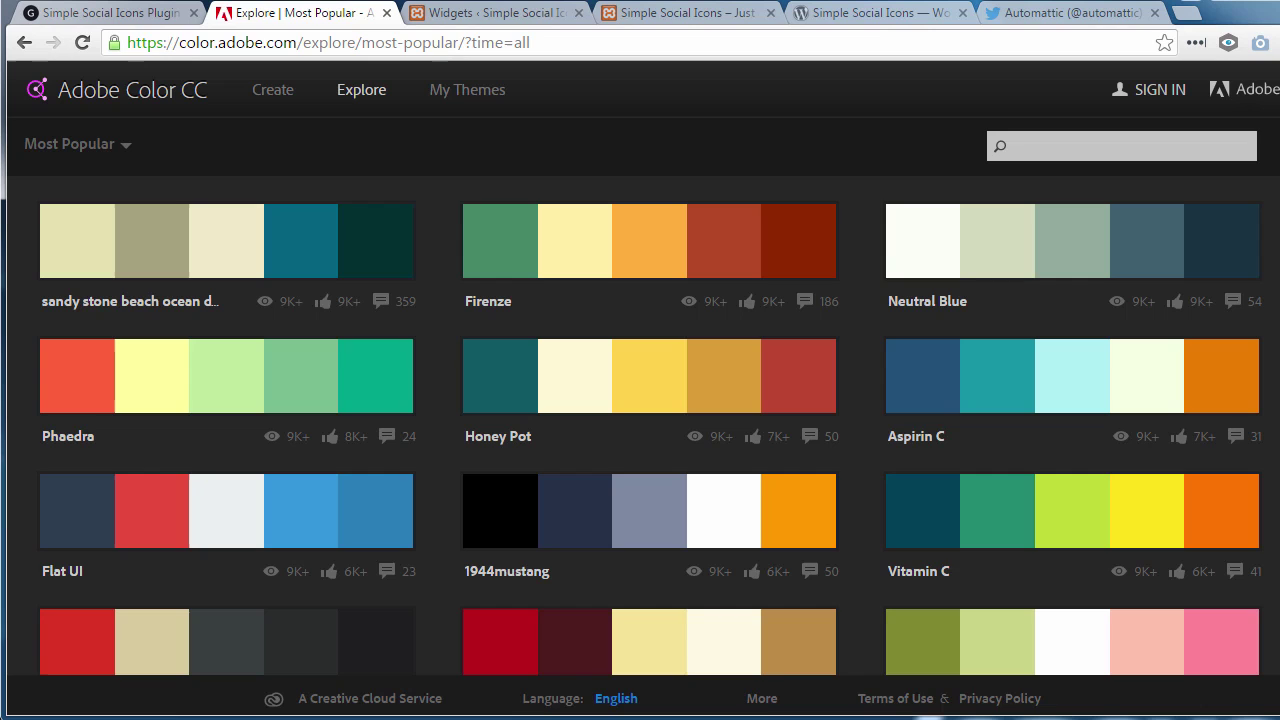
- Return from the Adobe Color palettes to the Widgets page and expand the My Social Media Pages widget to review its profile URI fields
{"action": "key", "text": "ctrl+Tab"}
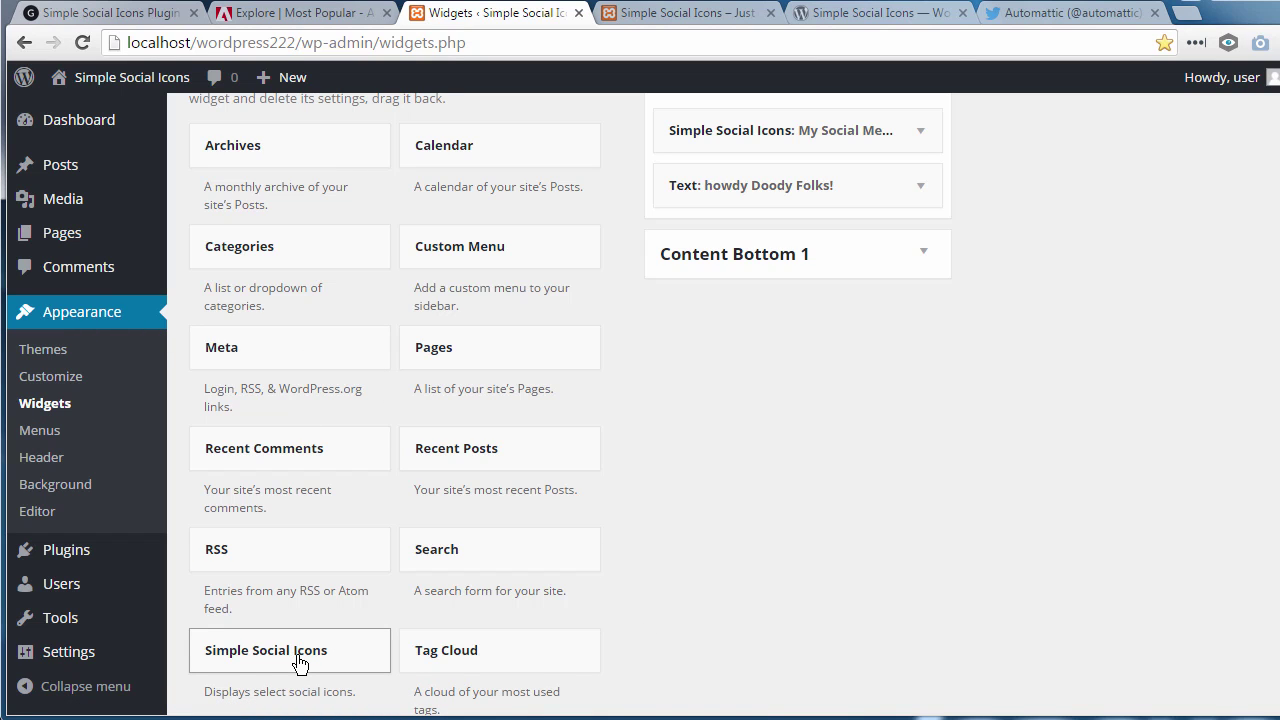
{"action": "left_click", "coordinate": [694, 137]}
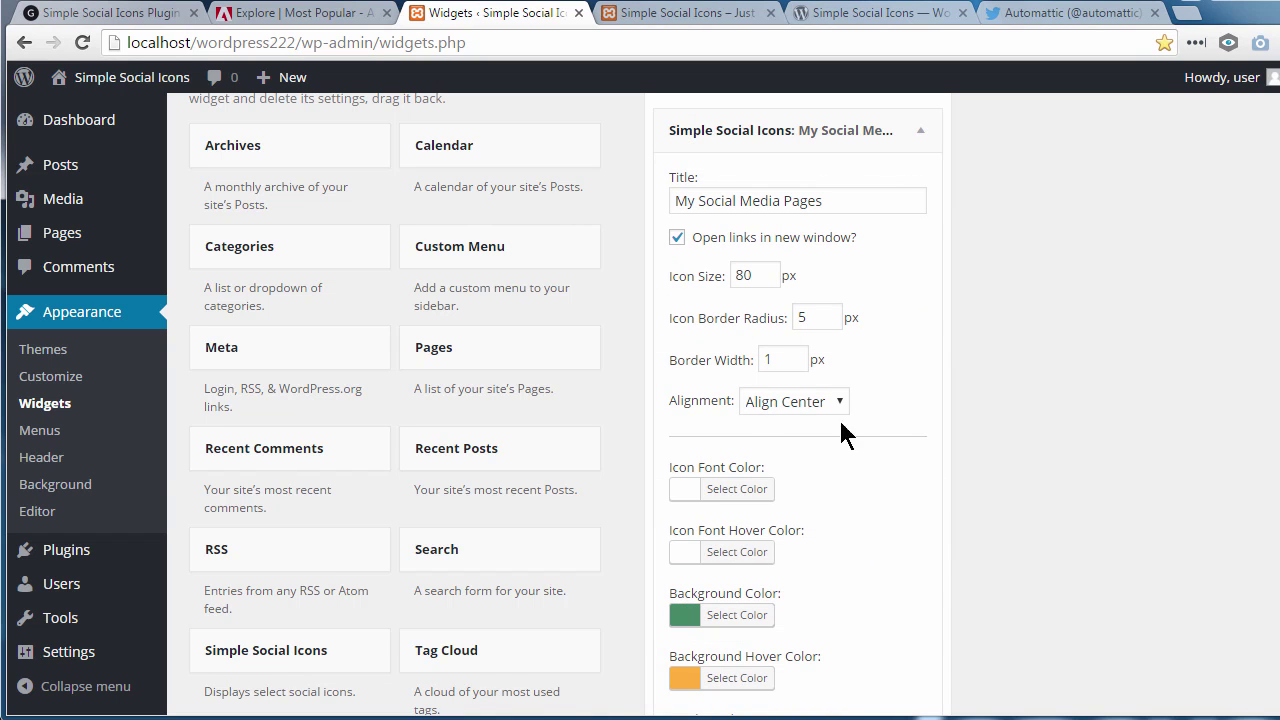
{"action": "scroll", "coordinate": [558, 402], "scroll_direction": "down", "scroll_amount": 9}
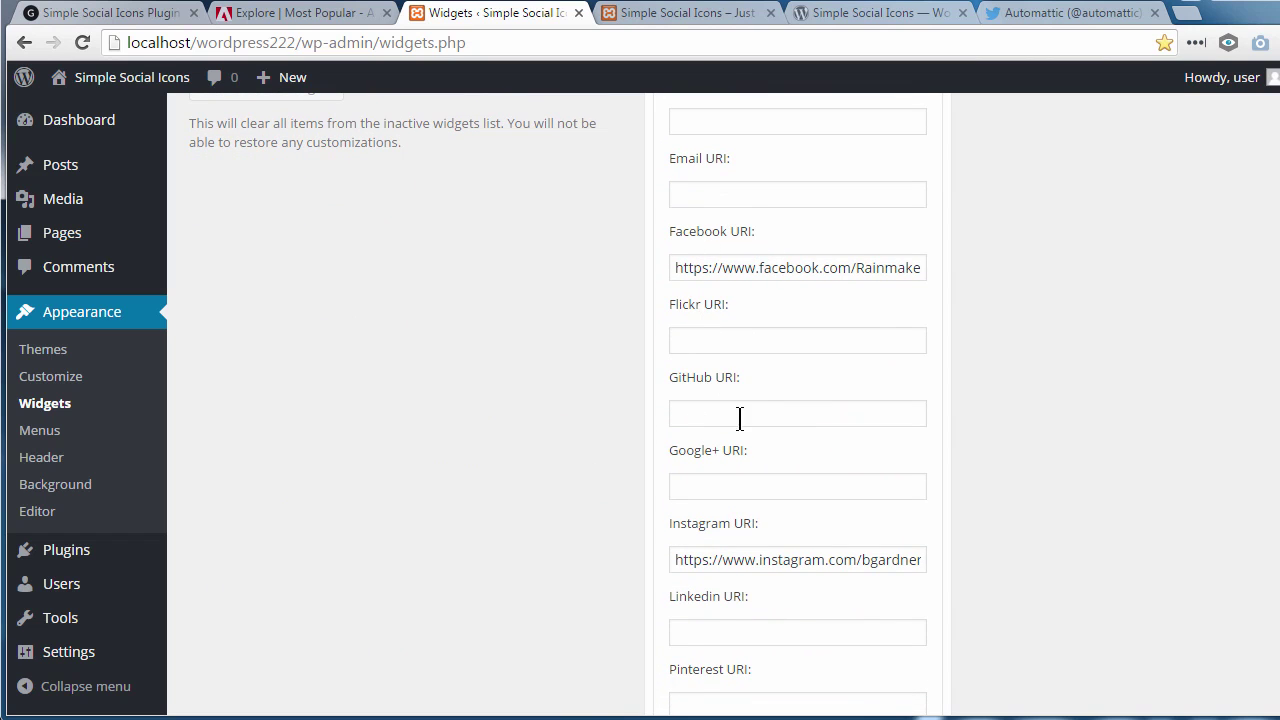
- Review the Automattic Twitter profile's address, the site's sidebar icons and the full Facebook URI in the widget
{"action": "left_click", "coordinate": [1045, 14]}
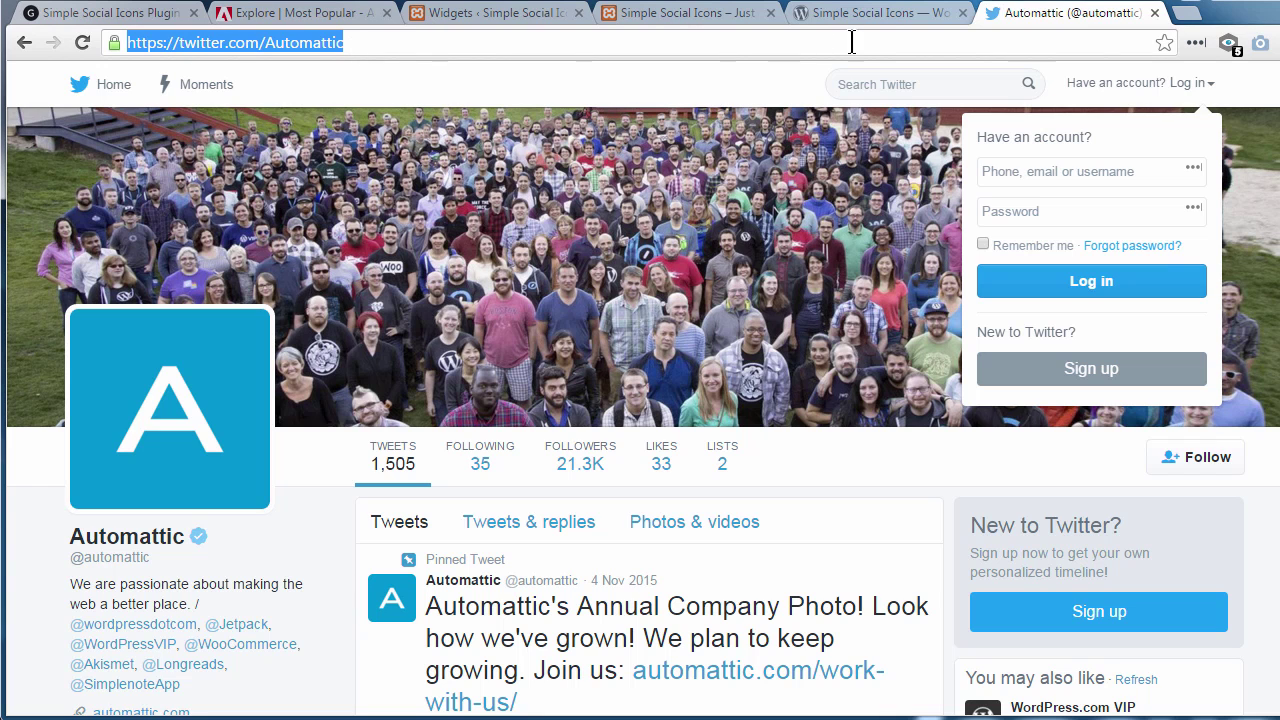
{"action": "left_click", "coordinate": [665, 18]}
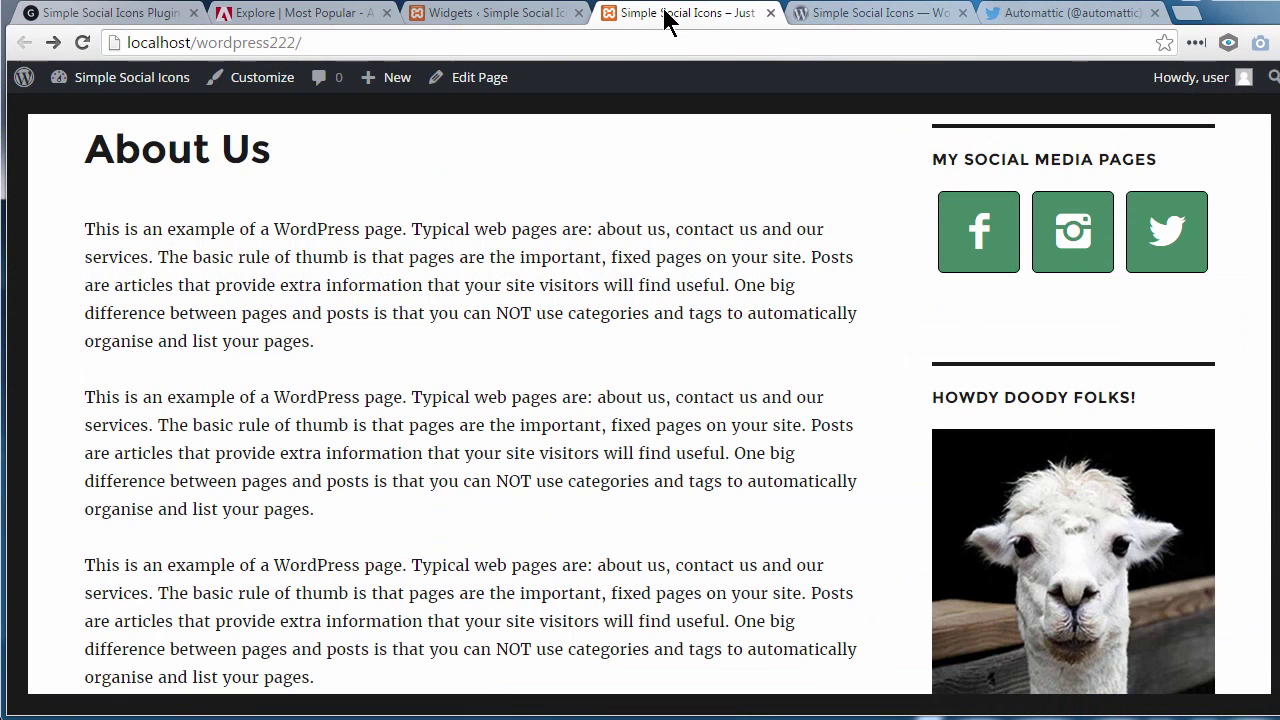
{"action": "left_click", "coordinate": [525, 15]}
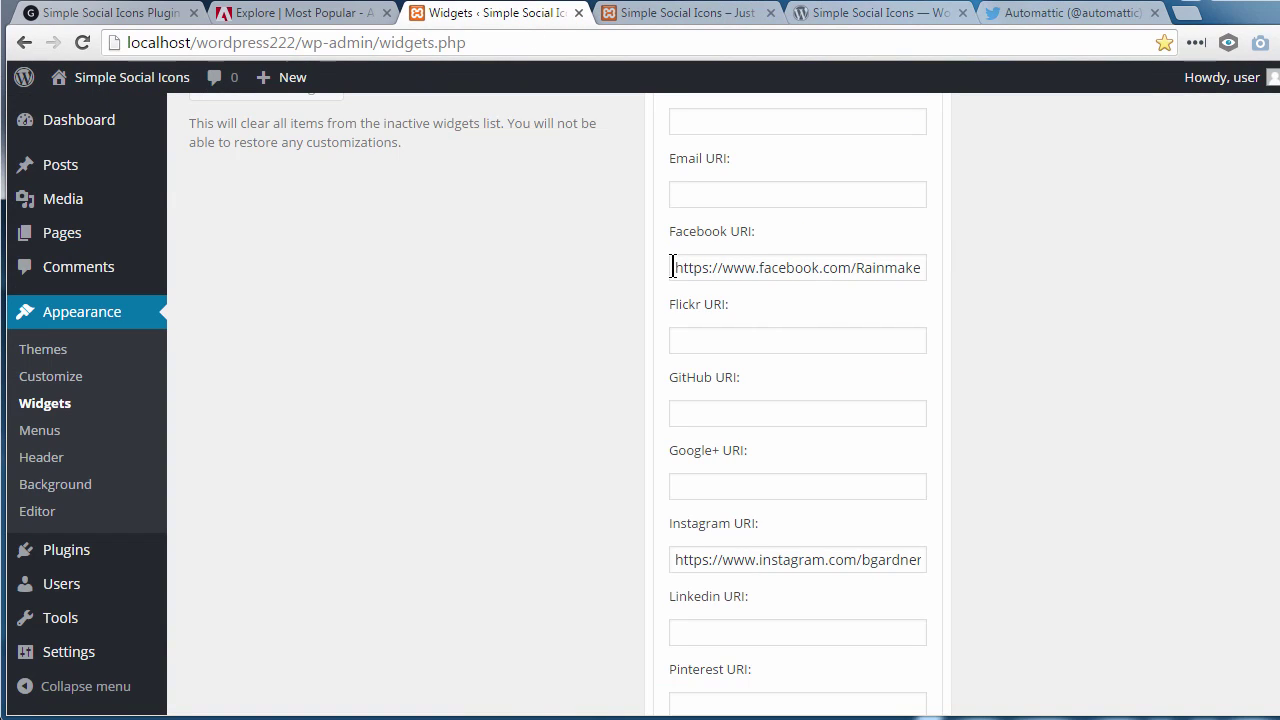
{"action": "left_click_drag", "start_coordinate": [678, 267], "coordinate": [969, 265]}
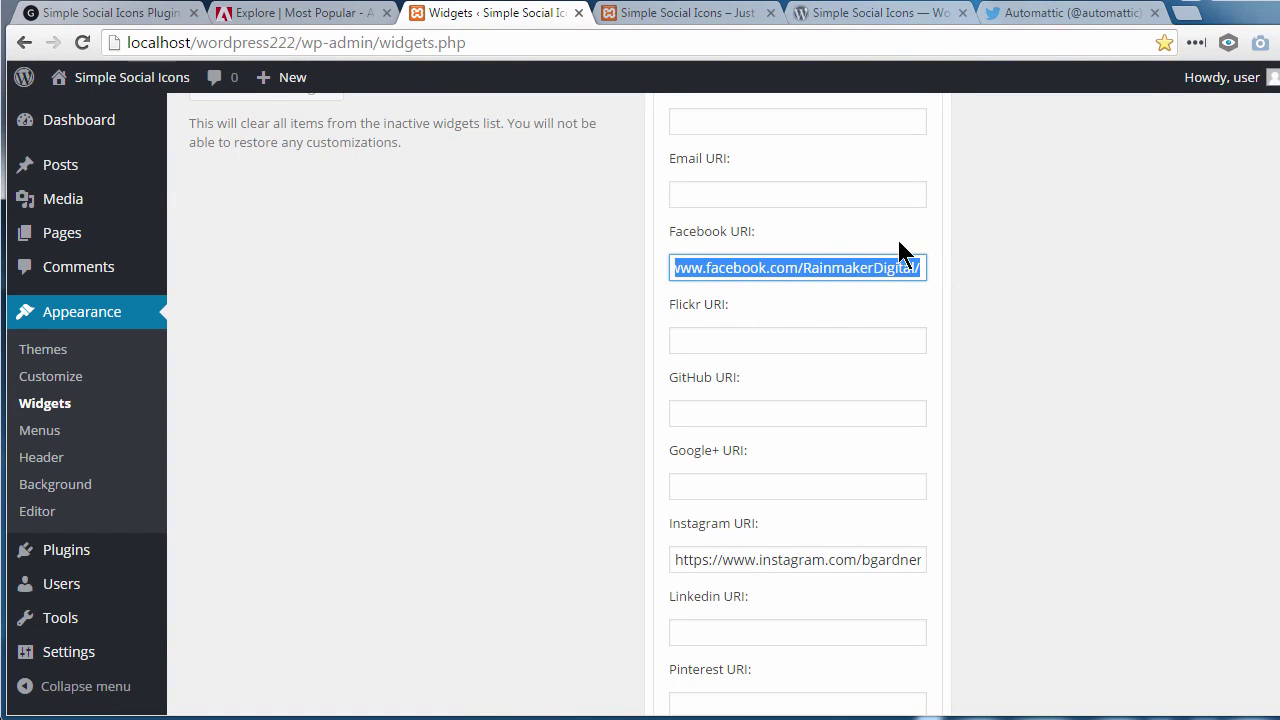
{"action": "left_click", "coordinate": [835, 245]}
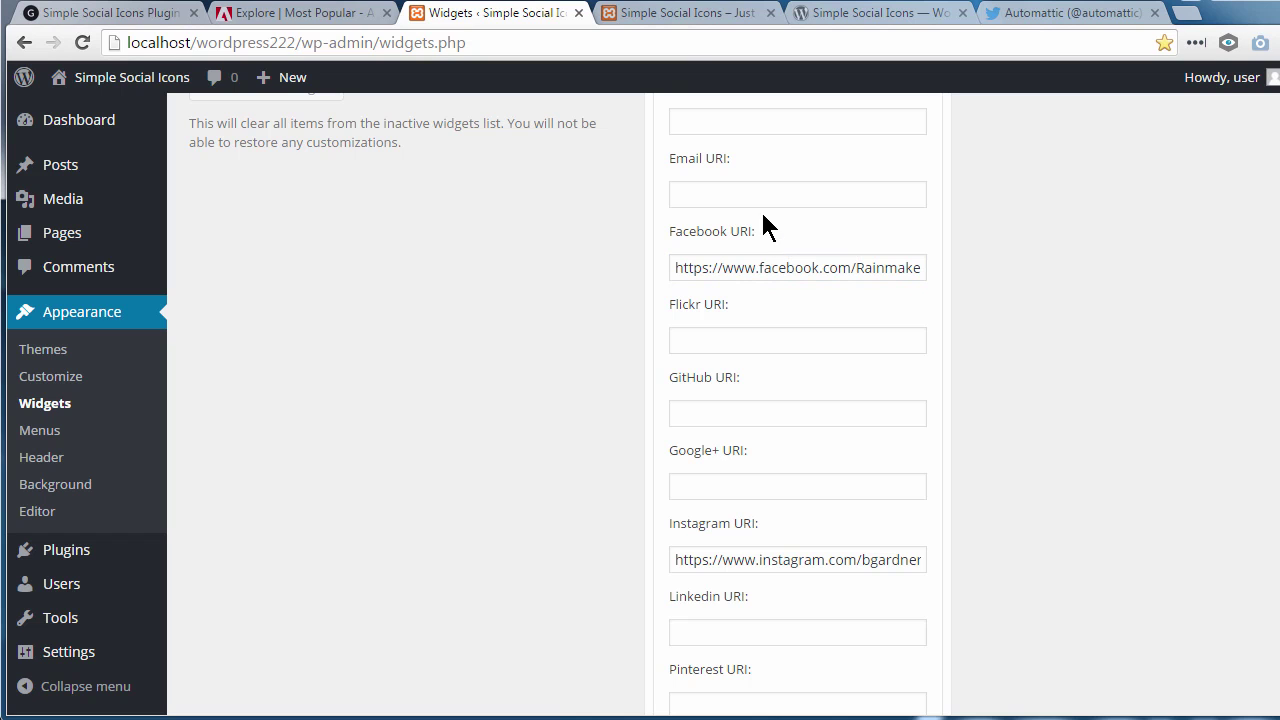
- Browse Minimography's photos and its Our License page, and switch to the Simple Social Icons plugin page on WordPress.org
{"action": "key", "text": "ctrl+Tab"}
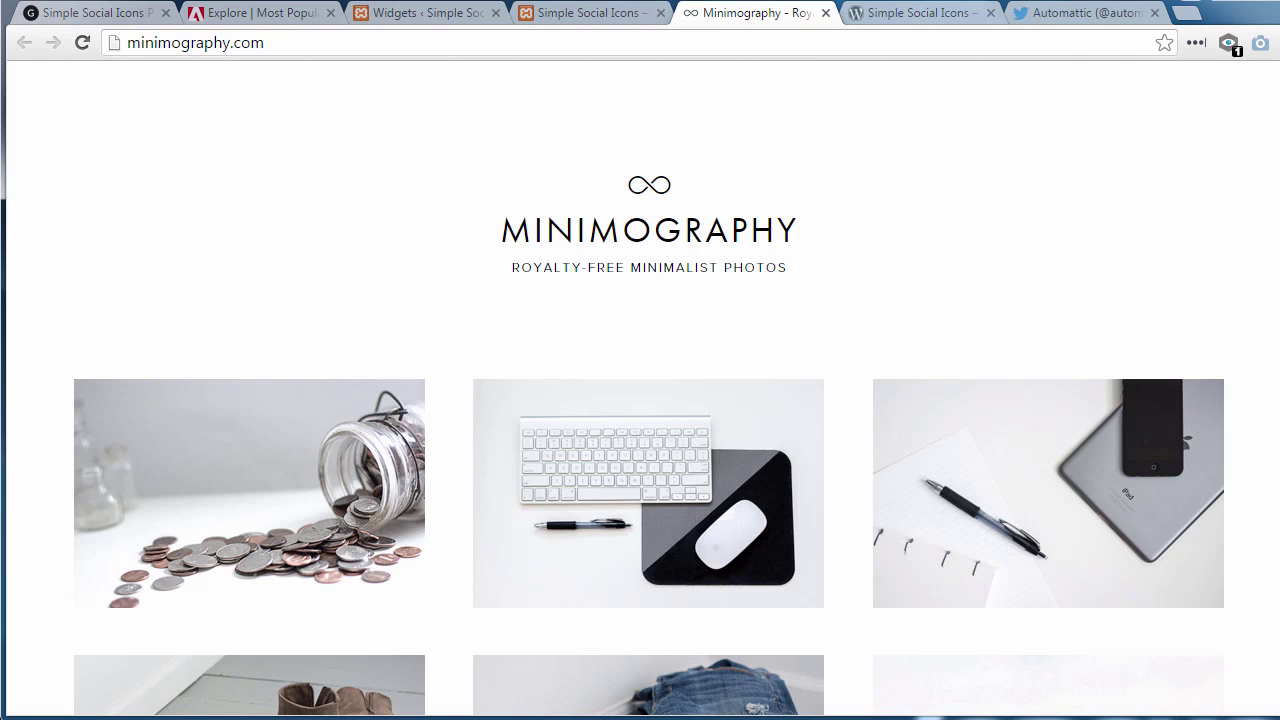
{"action": "scroll", "coordinate": [640, 400], "scroll_direction": "down", "scroll_amount": 20}
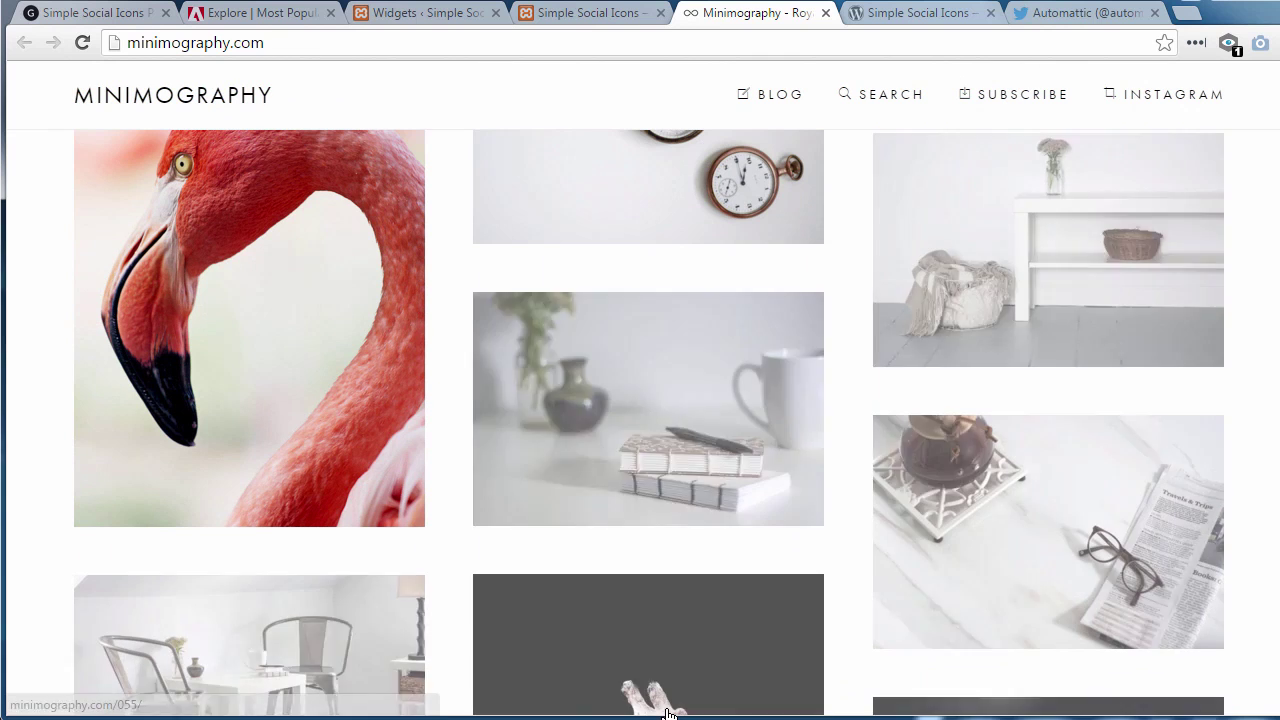
{"action": "scroll", "coordinate": [640, 400], "scroll_direction": "down", "scroll_amount": 12}
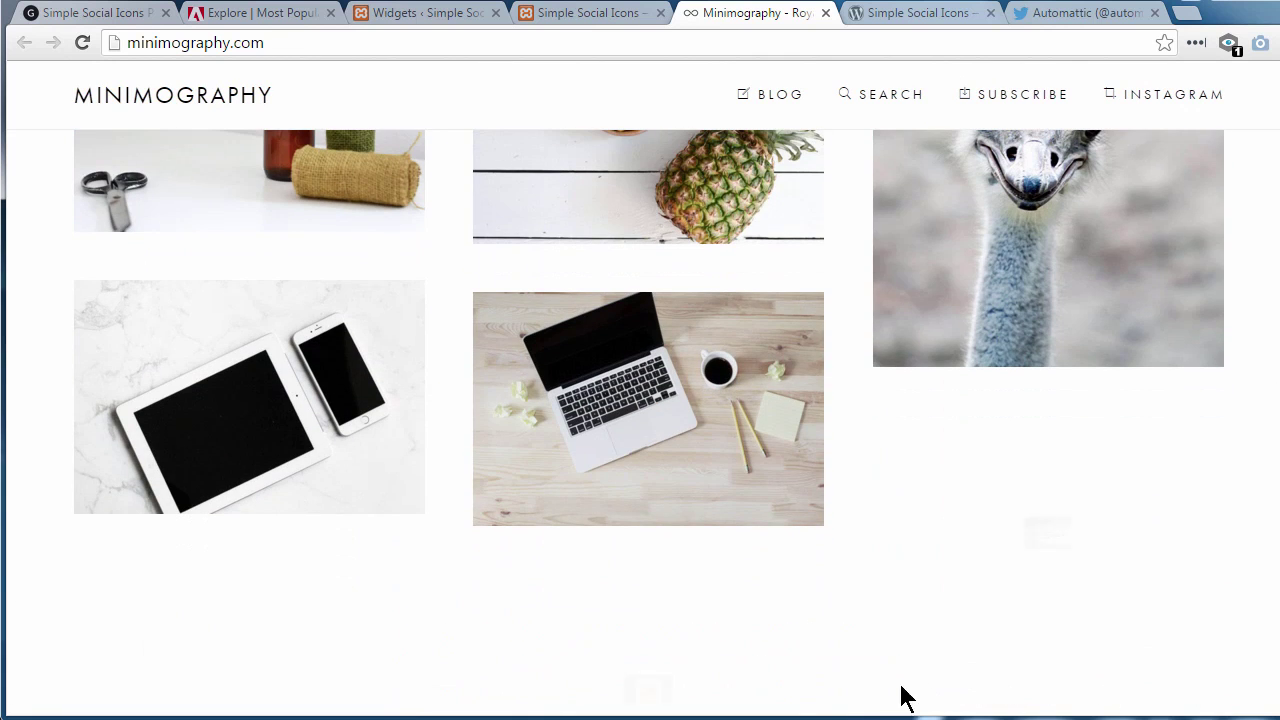
{"action": "scroll", "coordinate": [640, 420], "scroll_direction": "down", "scroll_amount": 10}
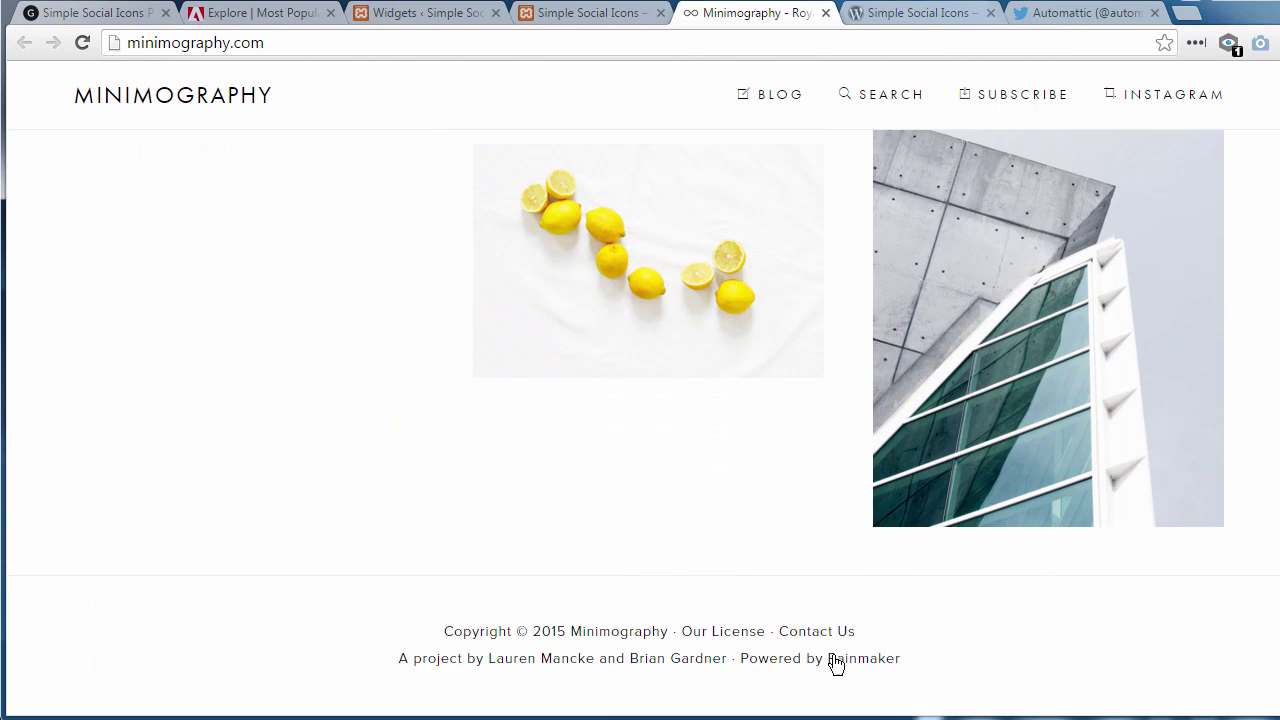
{"action": "left_click", "coordinate": [719, 633]}
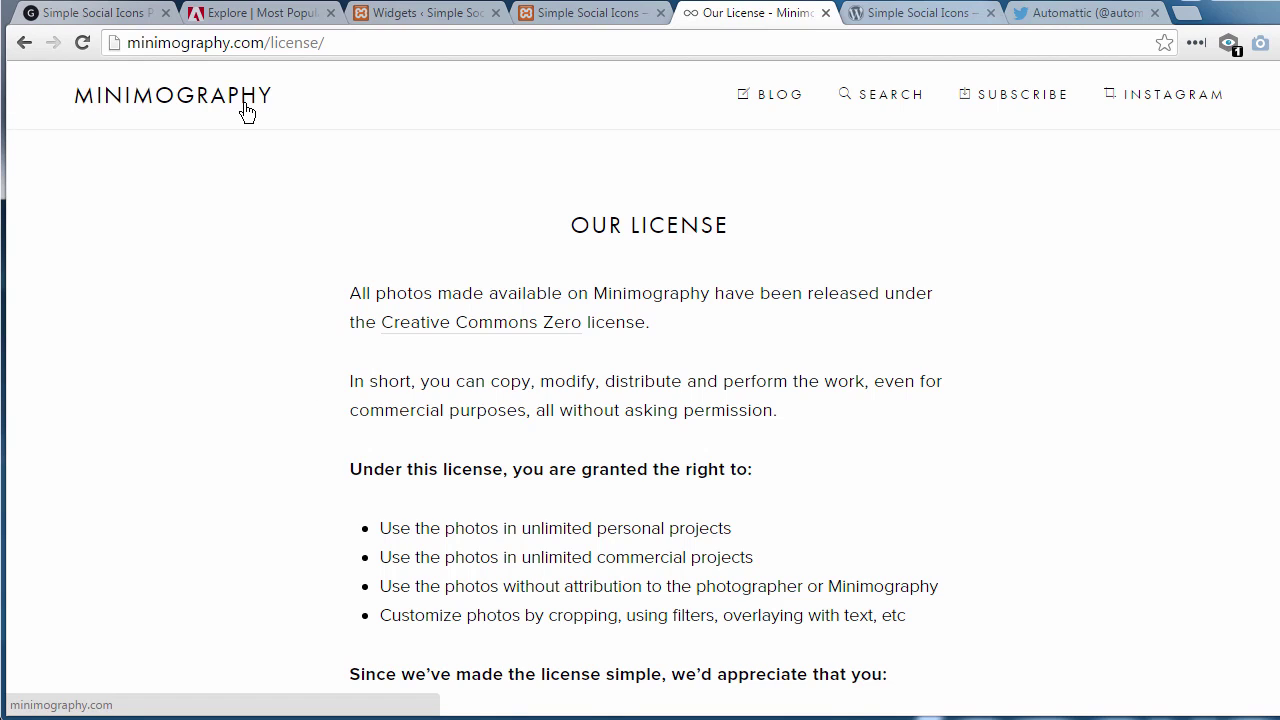
{"action": "left_click", "coordinate": [888, 16]}
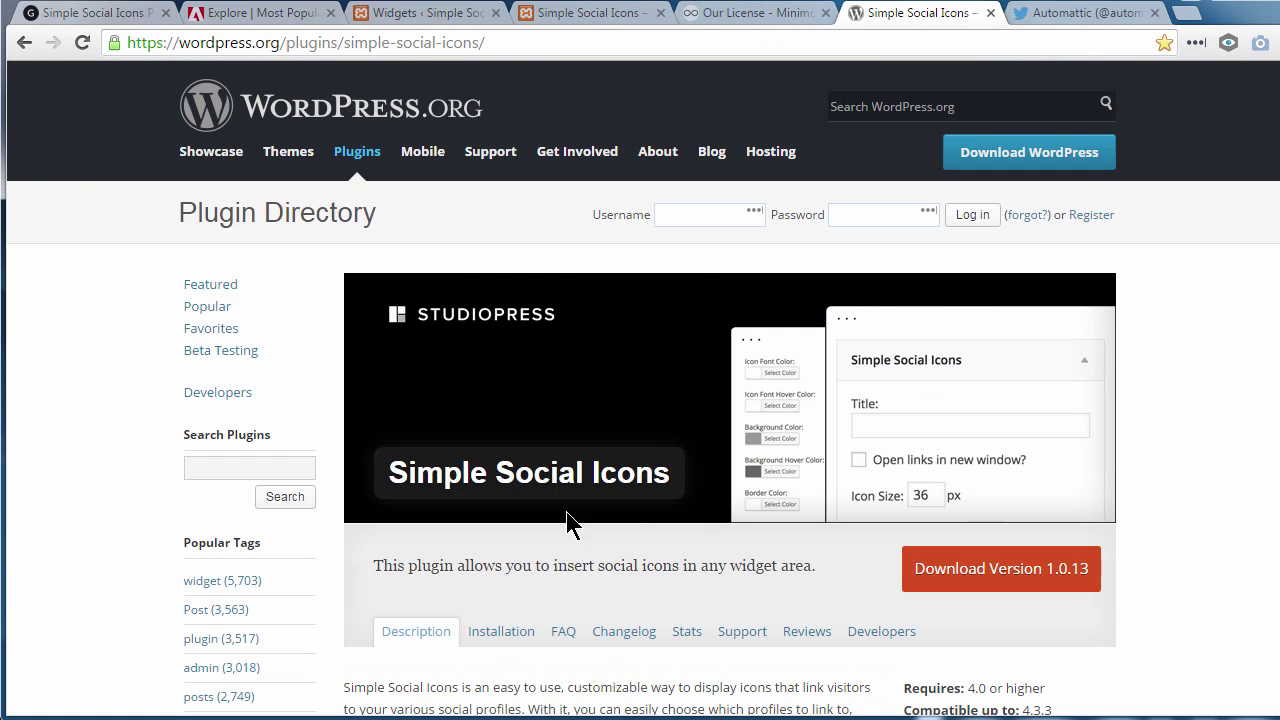